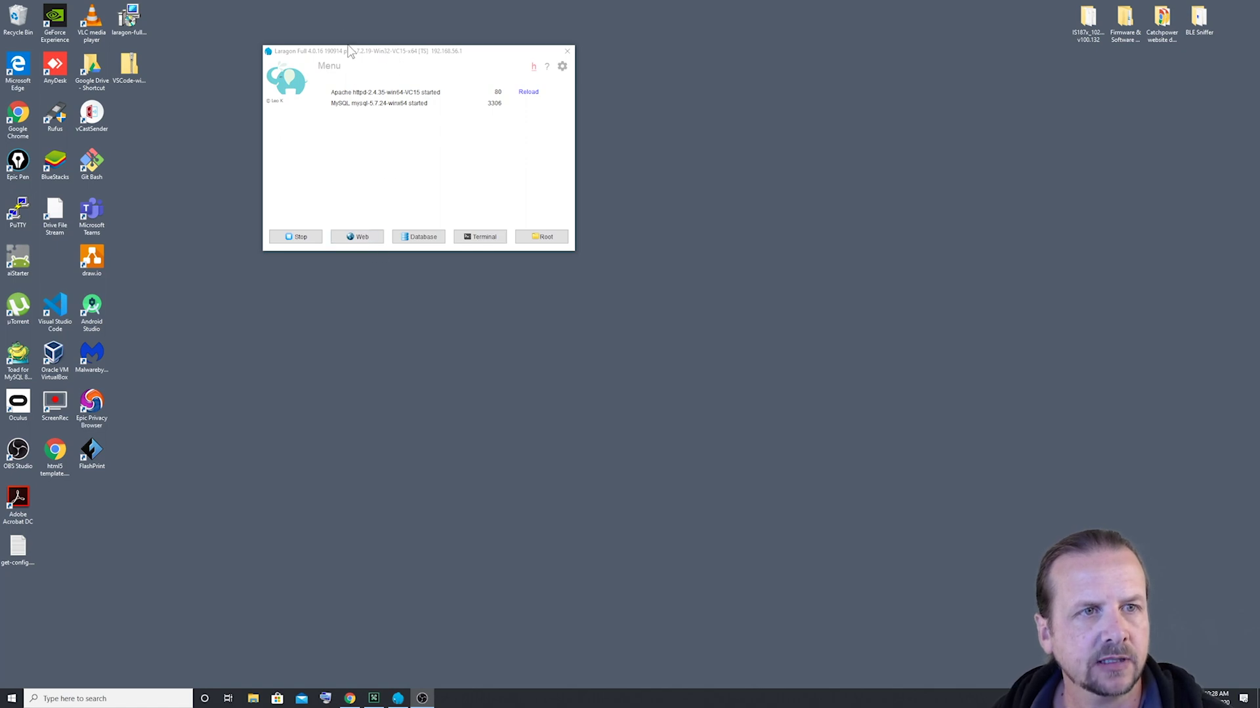
# - Open the local Elementor site from Laragon's list of www projects in the browser
pyautogui.click(333, 71)
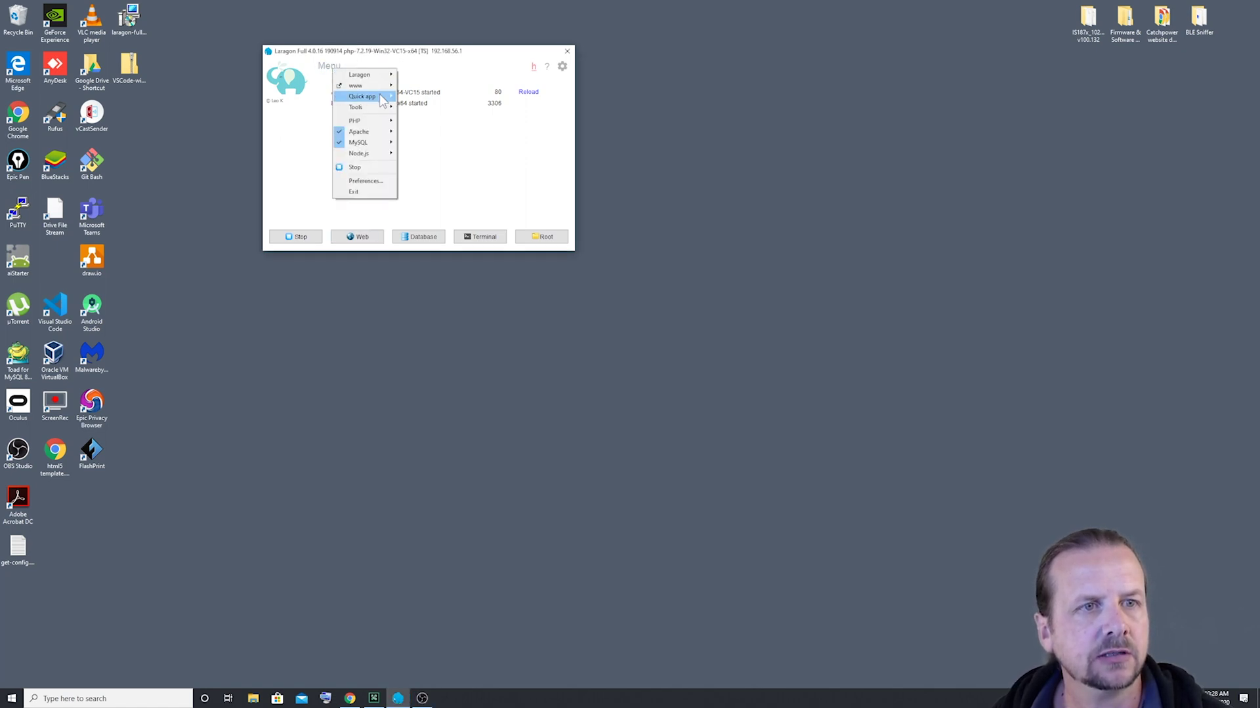
pyautogui.moveTo(377, 90)
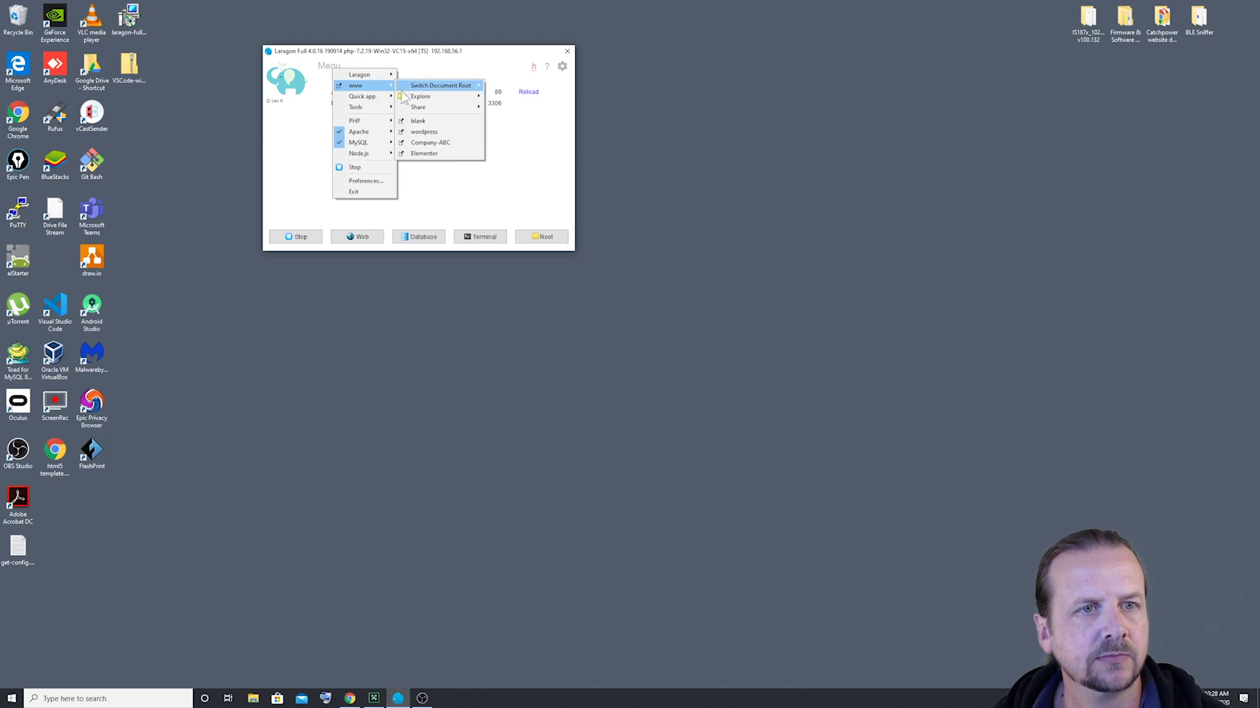
pyautogui.click(425, 154)
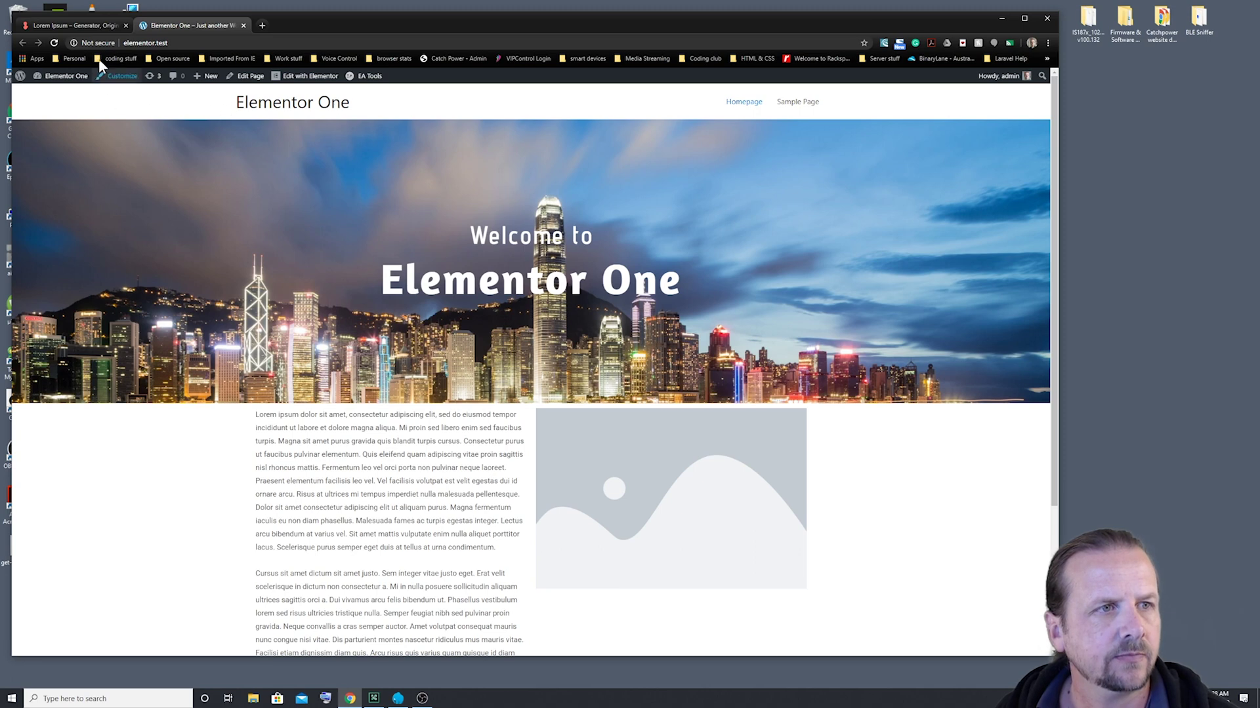
pyautogui.moveTo(62, 79)
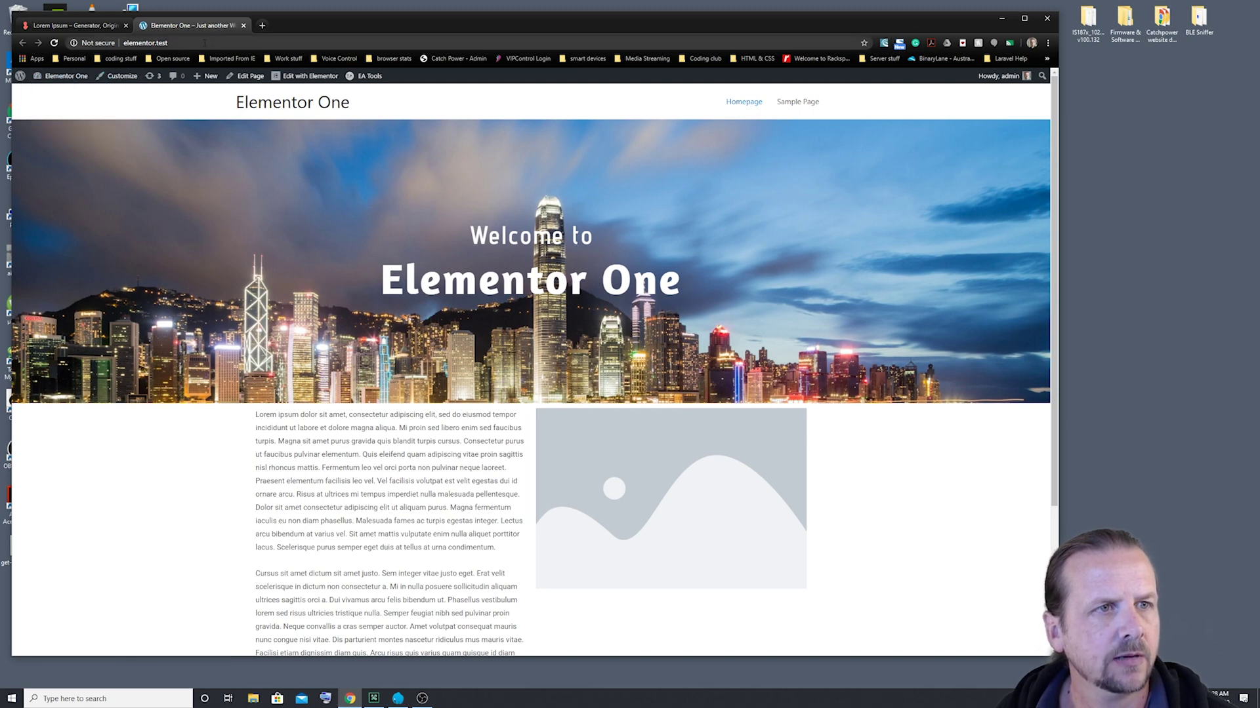
# - Go to the site's WordPress dashboard at elementor.test/wp-admin, removing the autocompleted post-edit part of the address
pyautogui.click(145, 43)
pyautogui.click(168, 43)
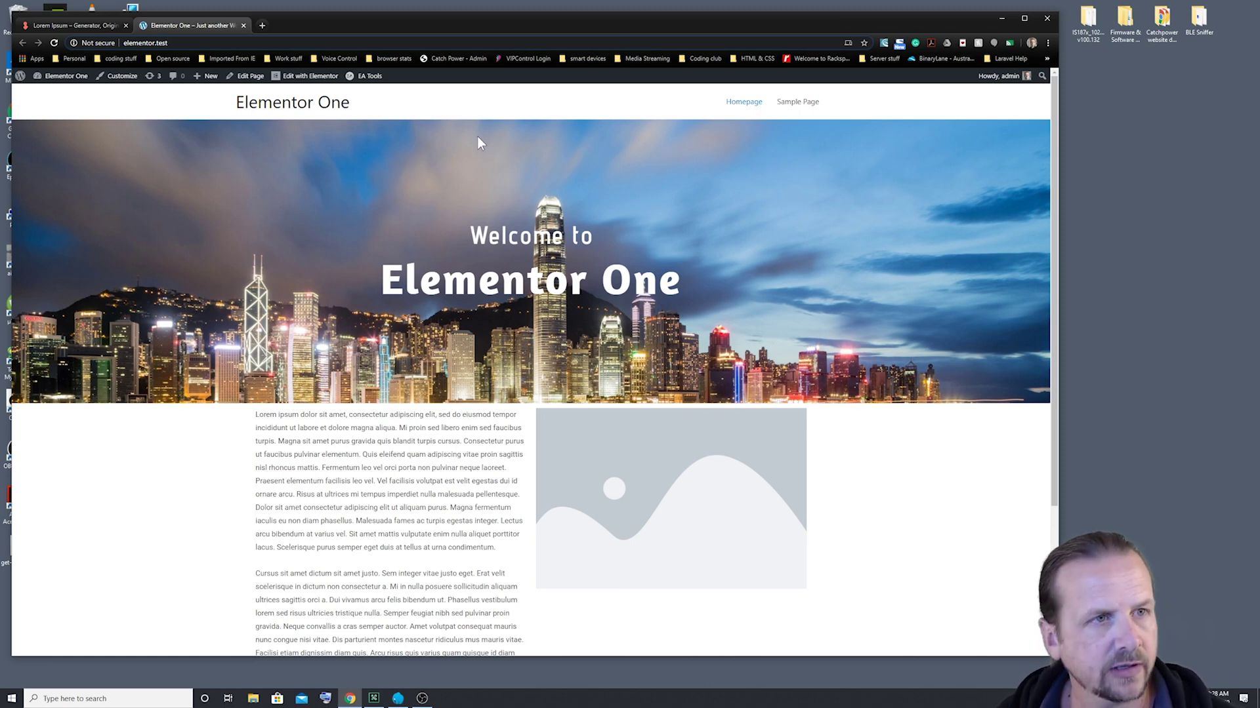
pyautogui.write('/')
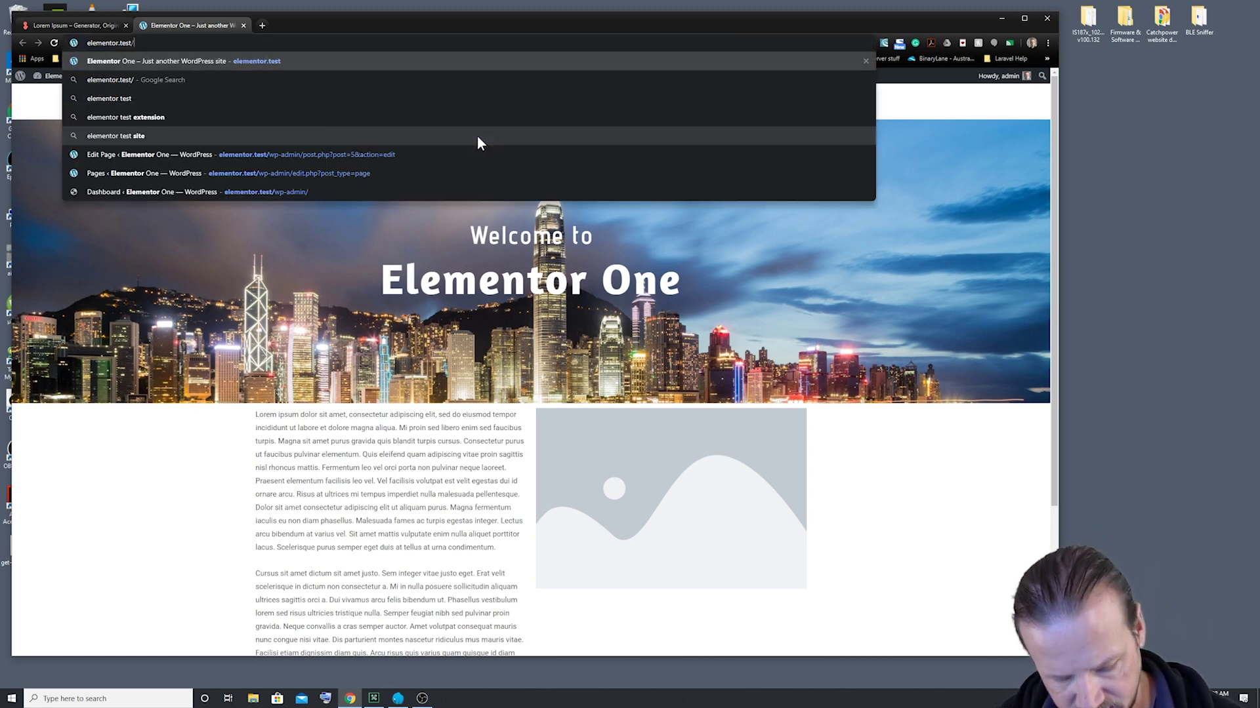
pyautogui.write('wp-admin')
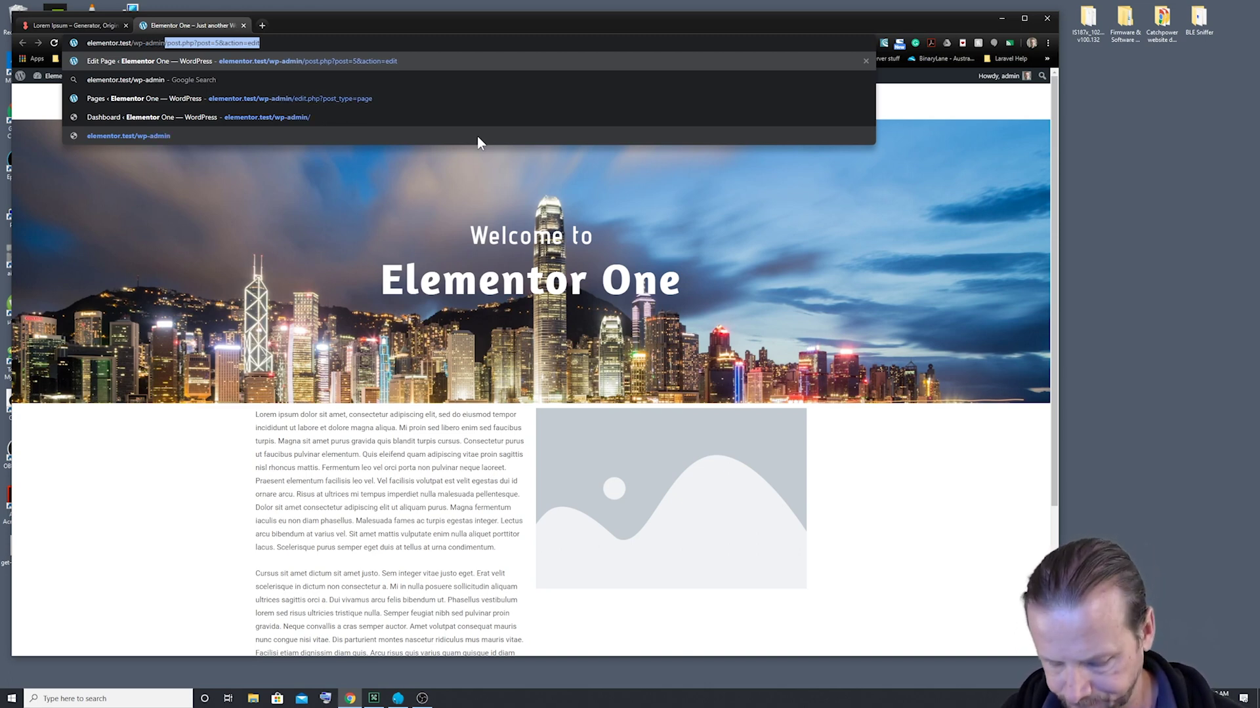
pyautogui.press('Return')
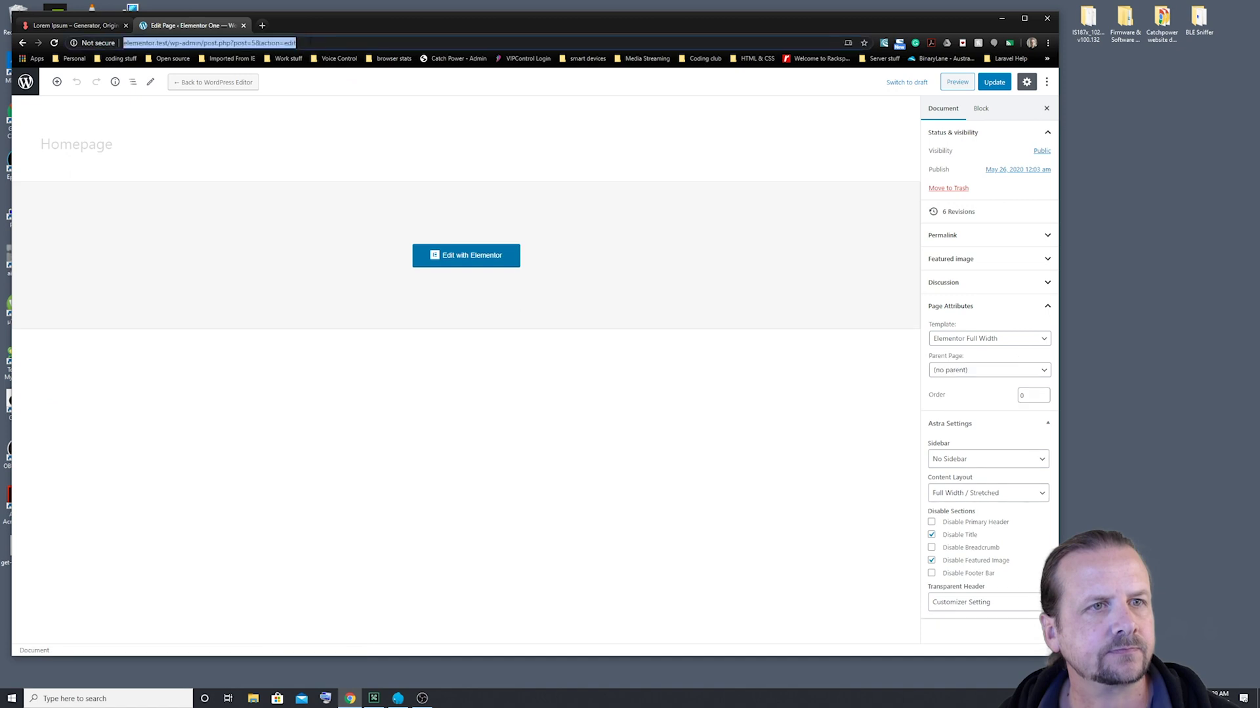
pyautogui.moveTo(295, 42); pyautogui.dragTo(201, 42)
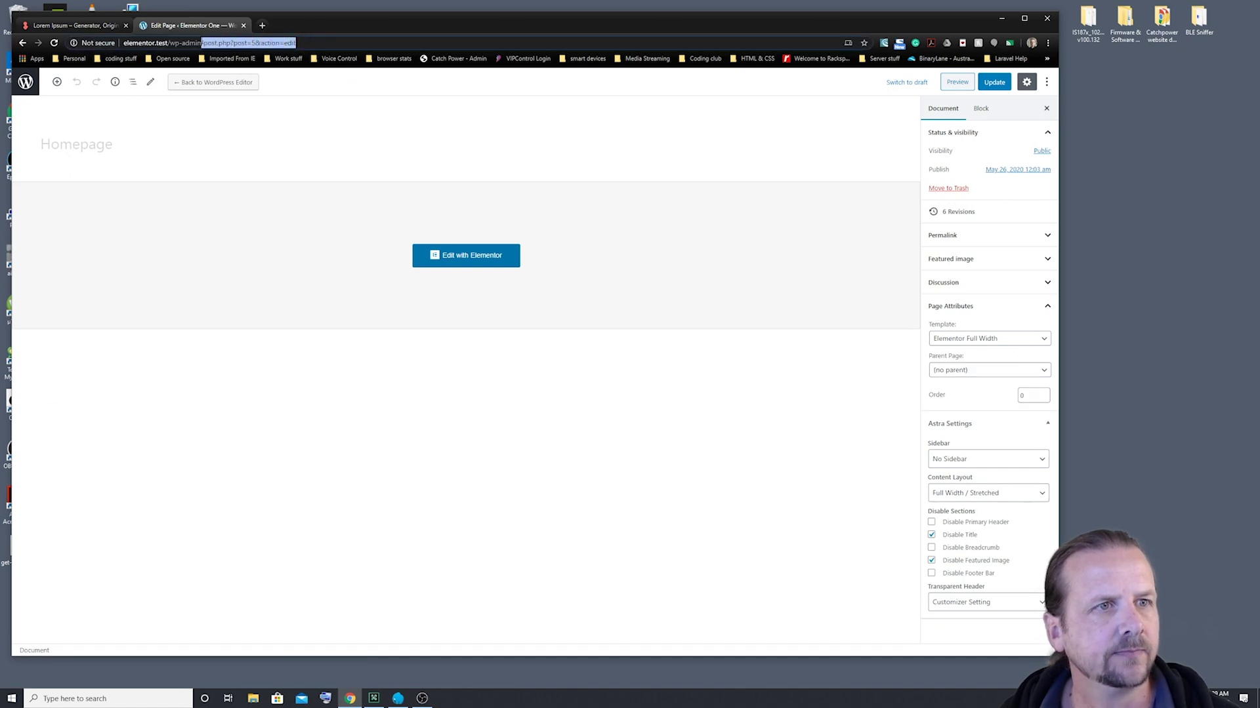
pyautogui.press('BackSpace')
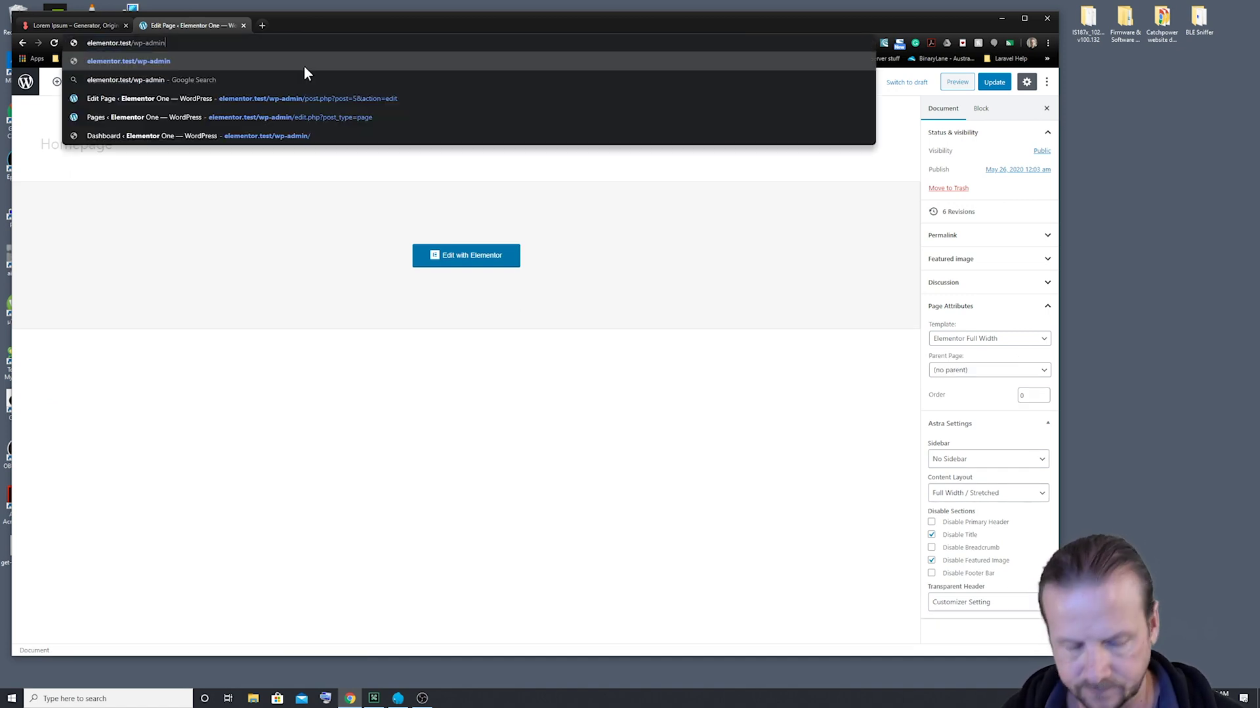
pyautogui.press('Return')
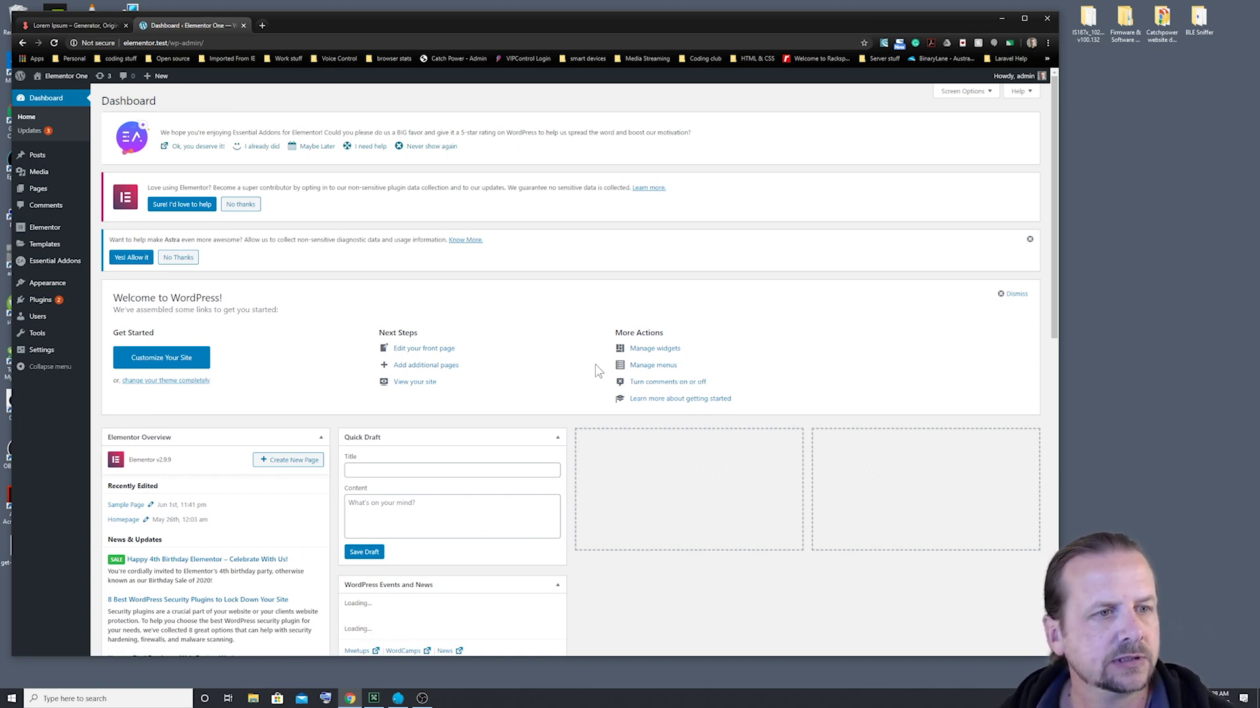
# - Open the Homepage from the list of all pages and edit it with Elementor
pyautogui.moveTo(38, 190)
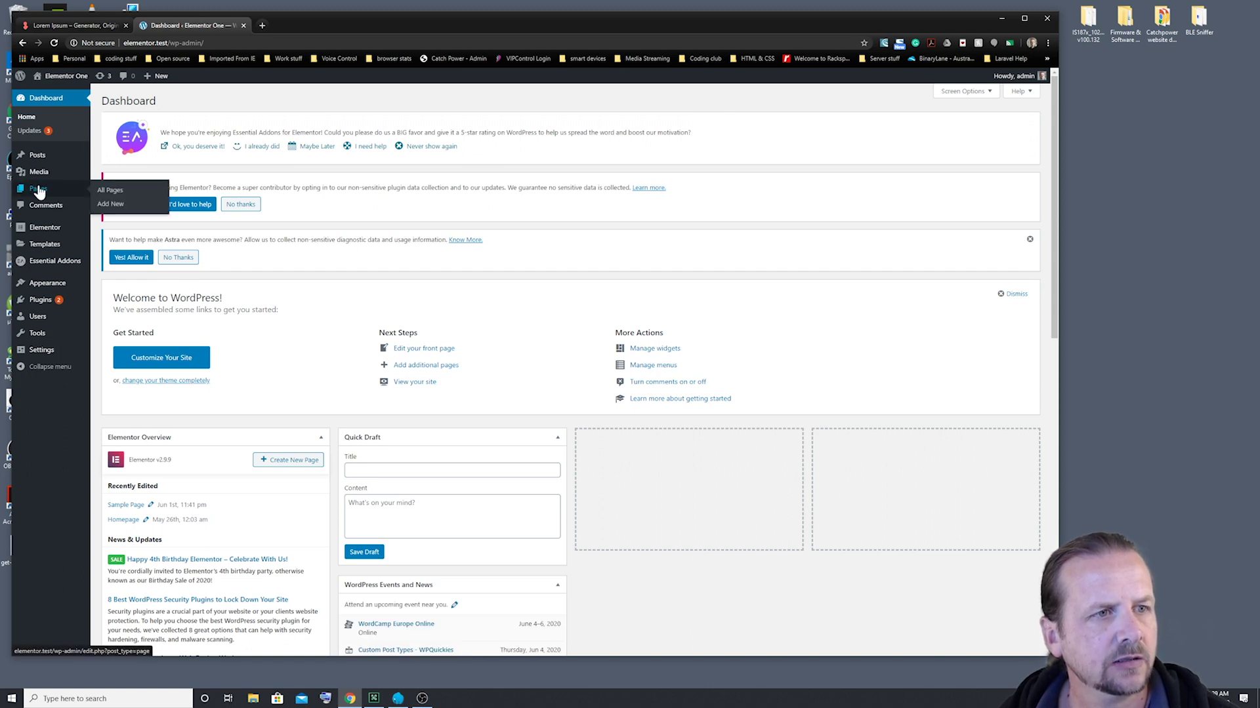
pyautogui.click(110, 192)
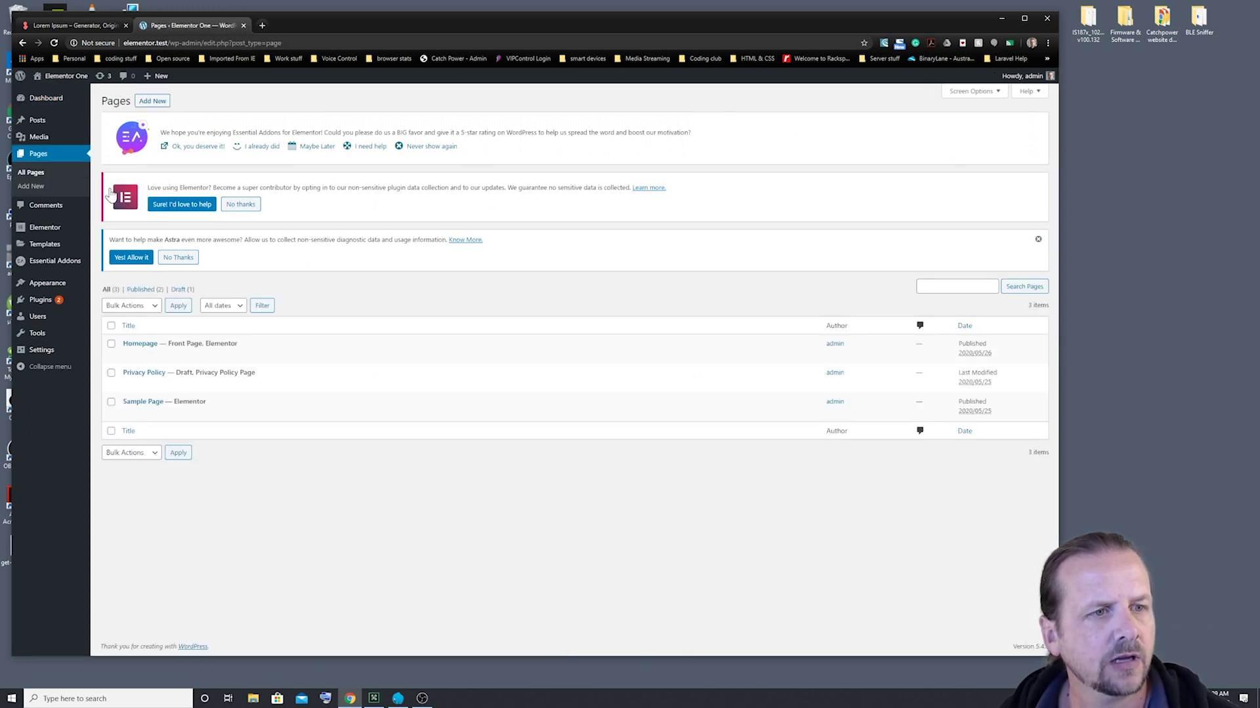
pyautogui.click(138, 345)
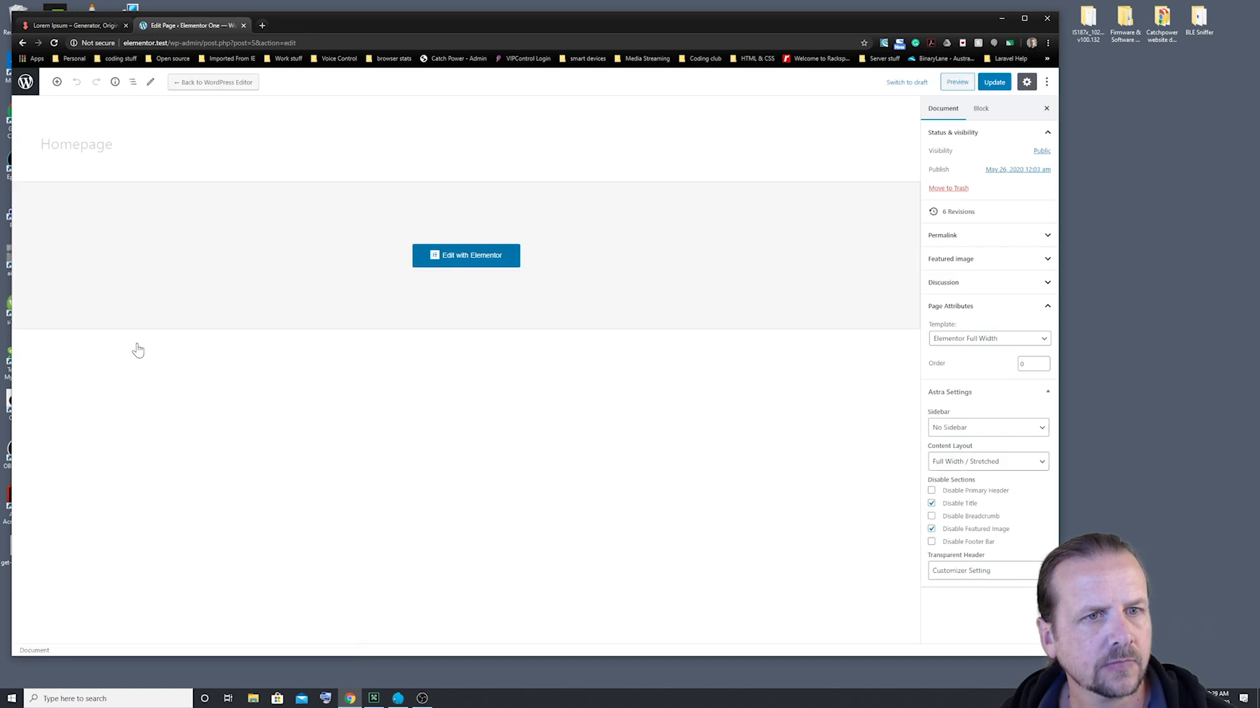
pyautogui.click(473, 261)
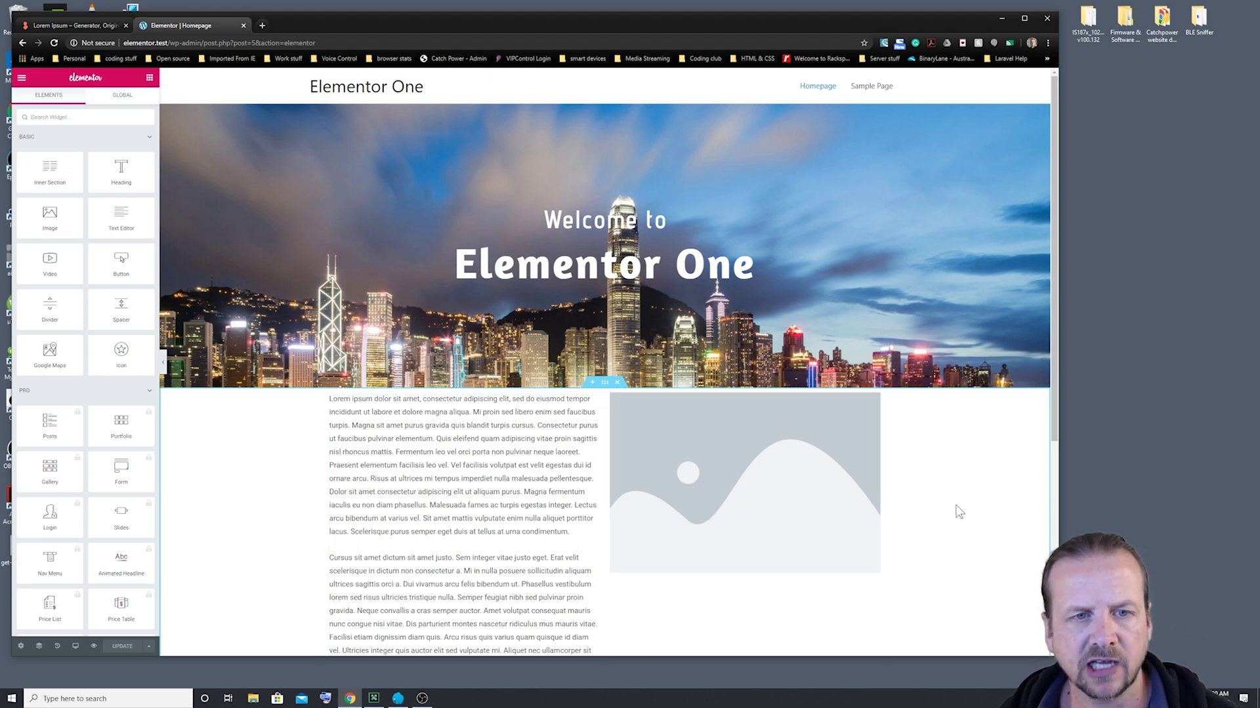
# - Delete the text and image section below the hero banner and add a new single-column section in its place
pyautogui.scroll(-3, 957, 512)
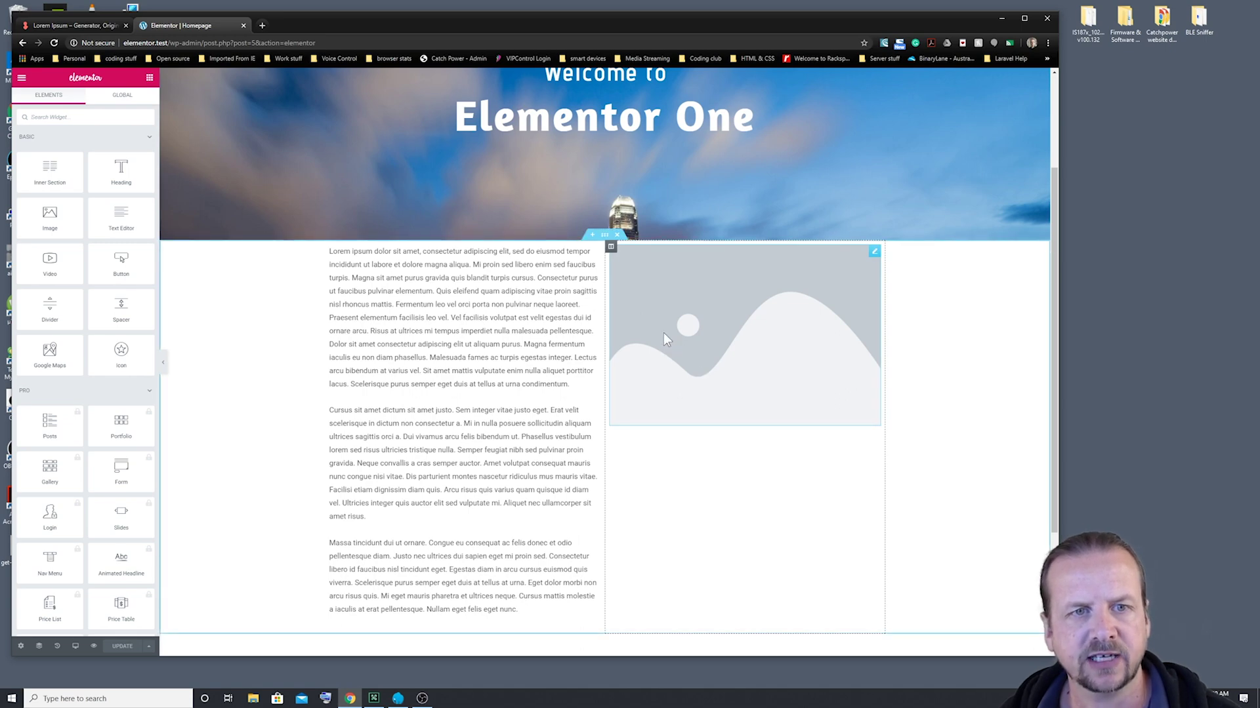
pyautogui.click(618, 237)
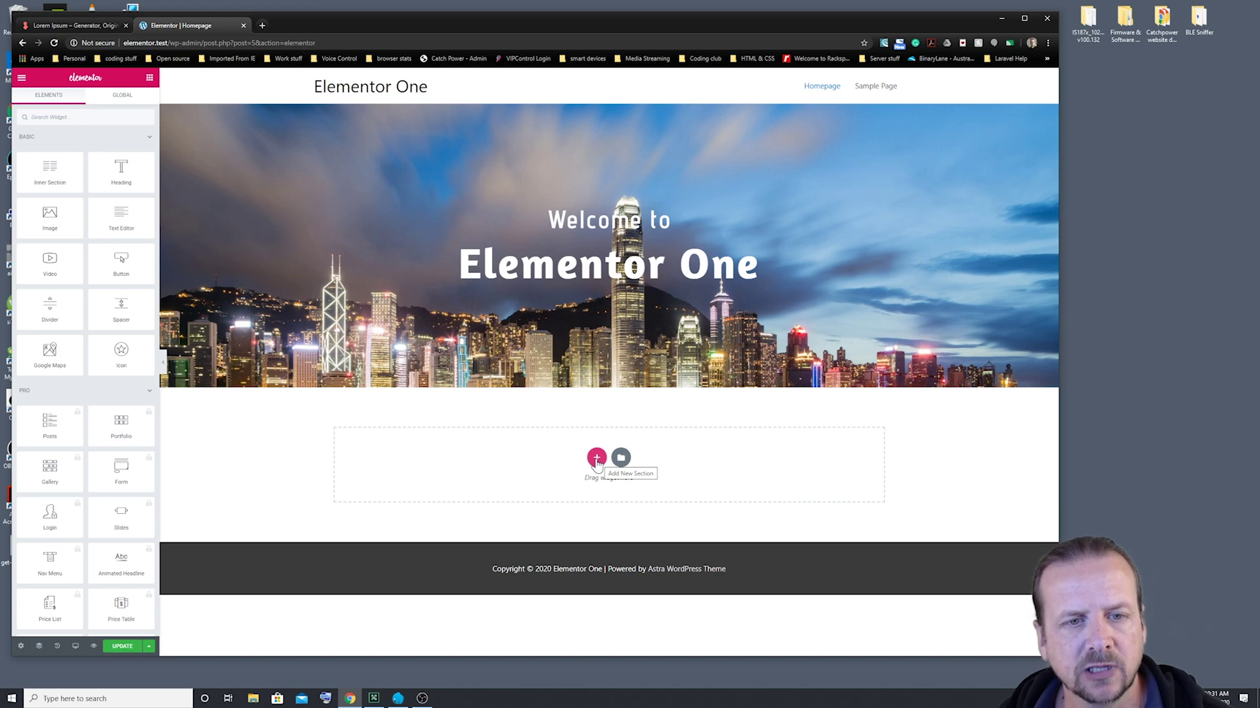
pyautogui.click(596, 459)
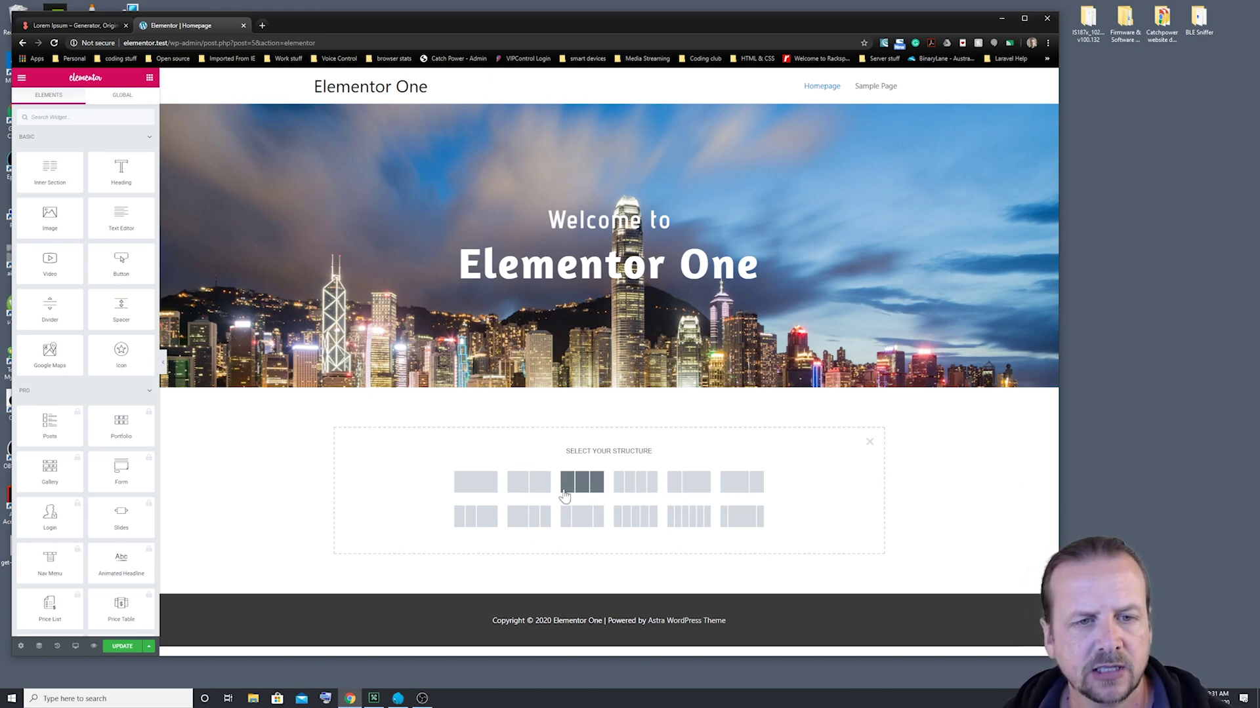
pyautogui.click(476, 484)
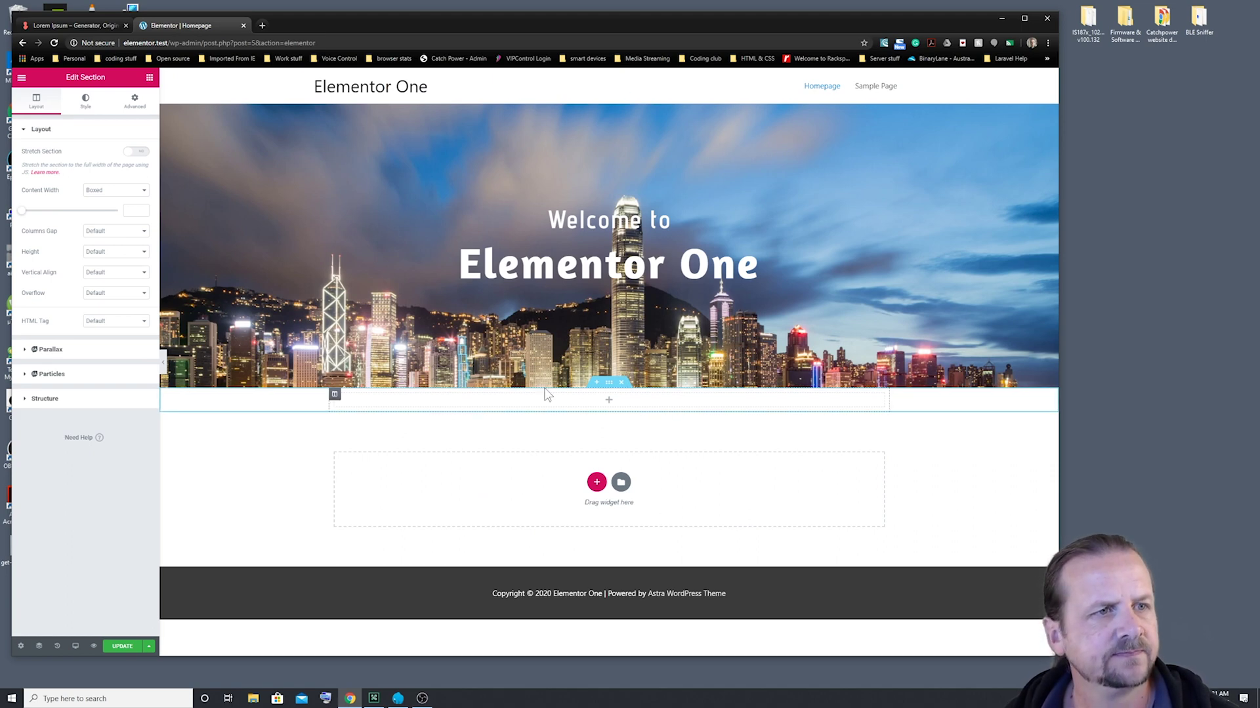
# - Place a Heading widget in the new section and set its title to "Heading for the Section"
pyautogui.click(150, 80)
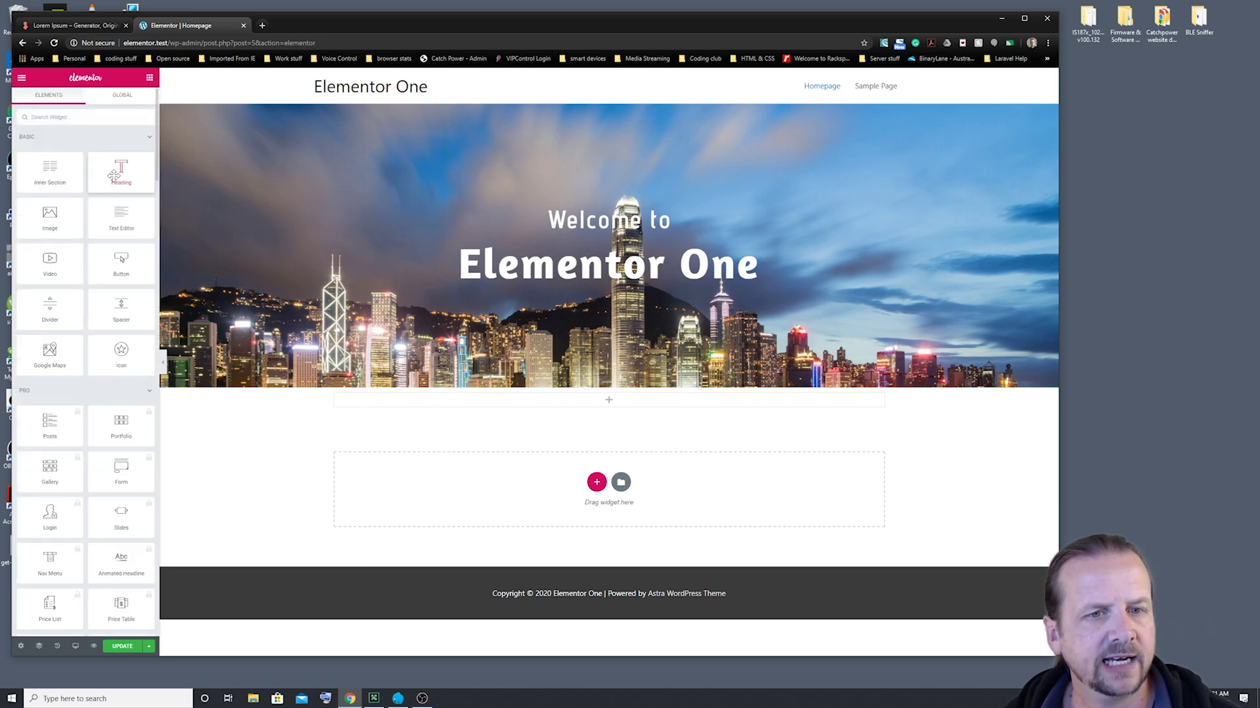
pyautogui.moveTo(113, 174); pyautogui.dragTo(580, 404)
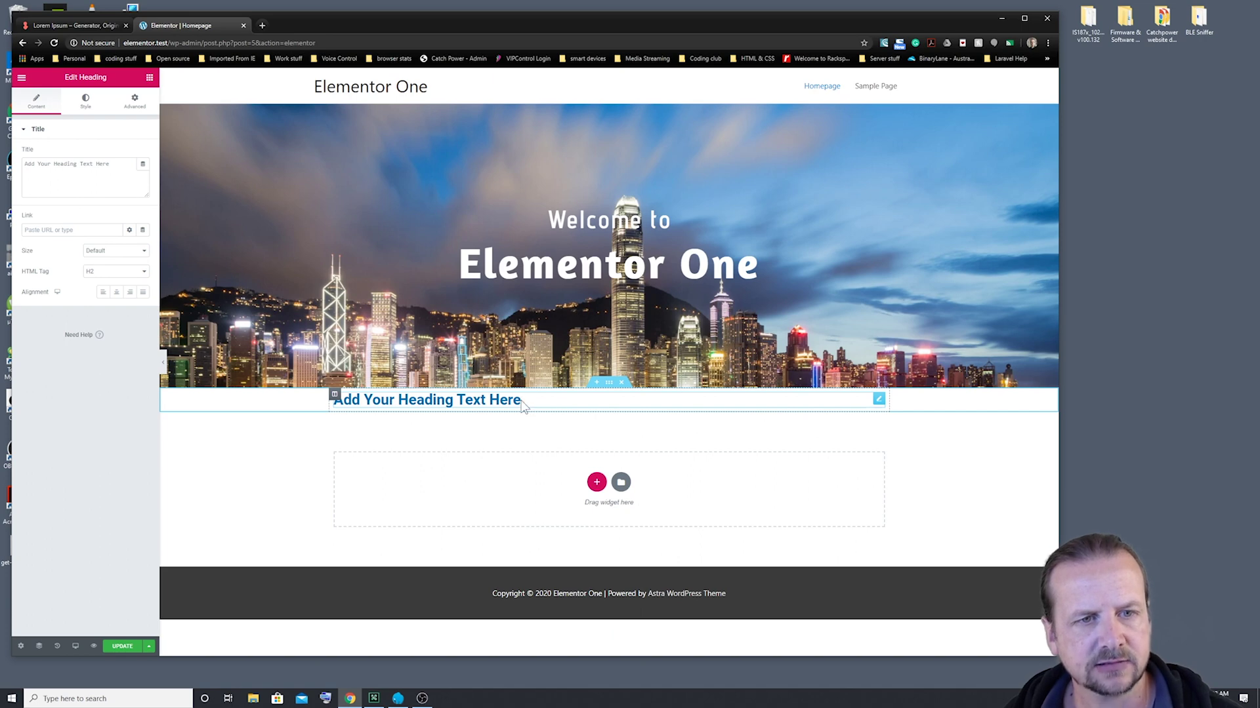
pyautogui.moveTo(521, 400); pyautogui.dragTo(332, 401)
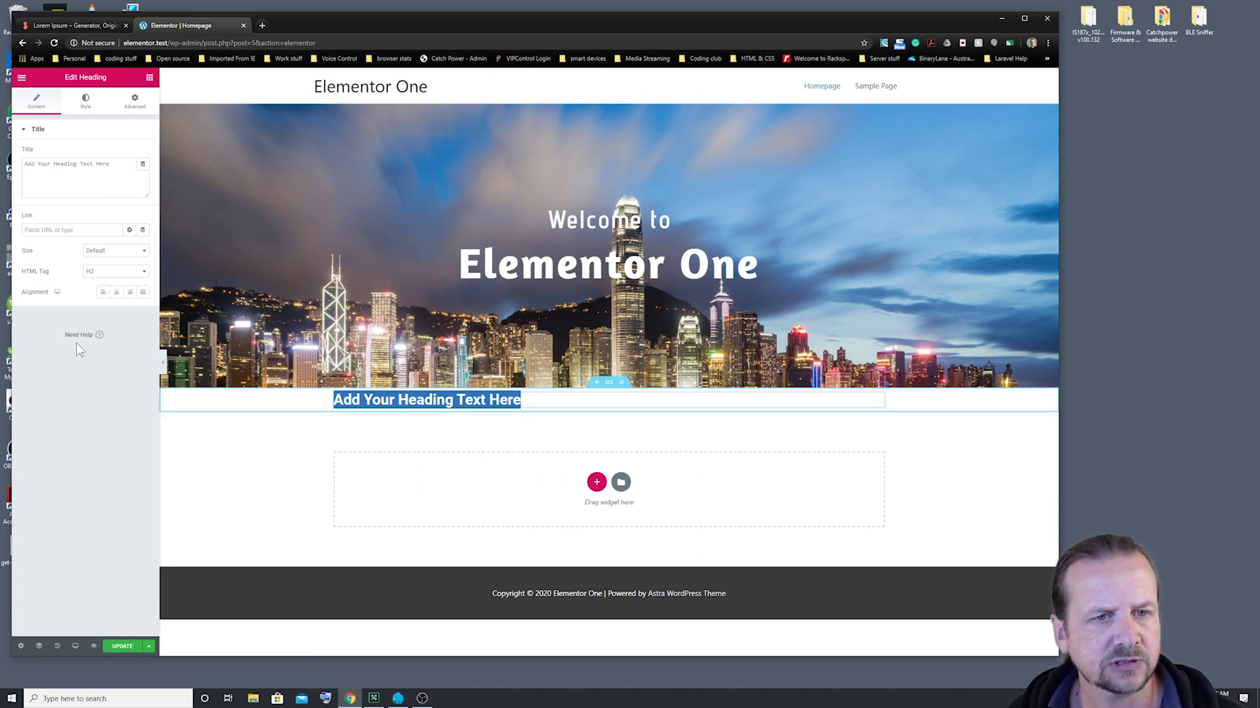
pyautogui.moveTo(116, 166); pyautogui.dragTo(14, 172)
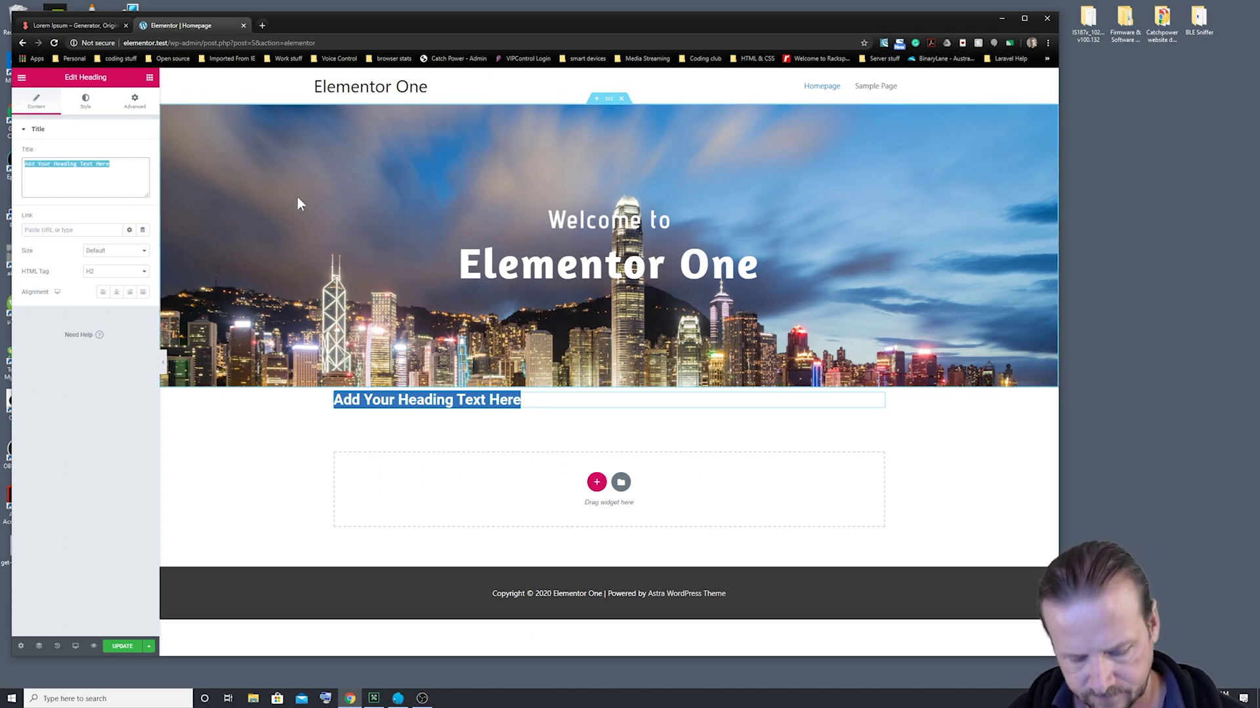
pyautogui.write('Hea')
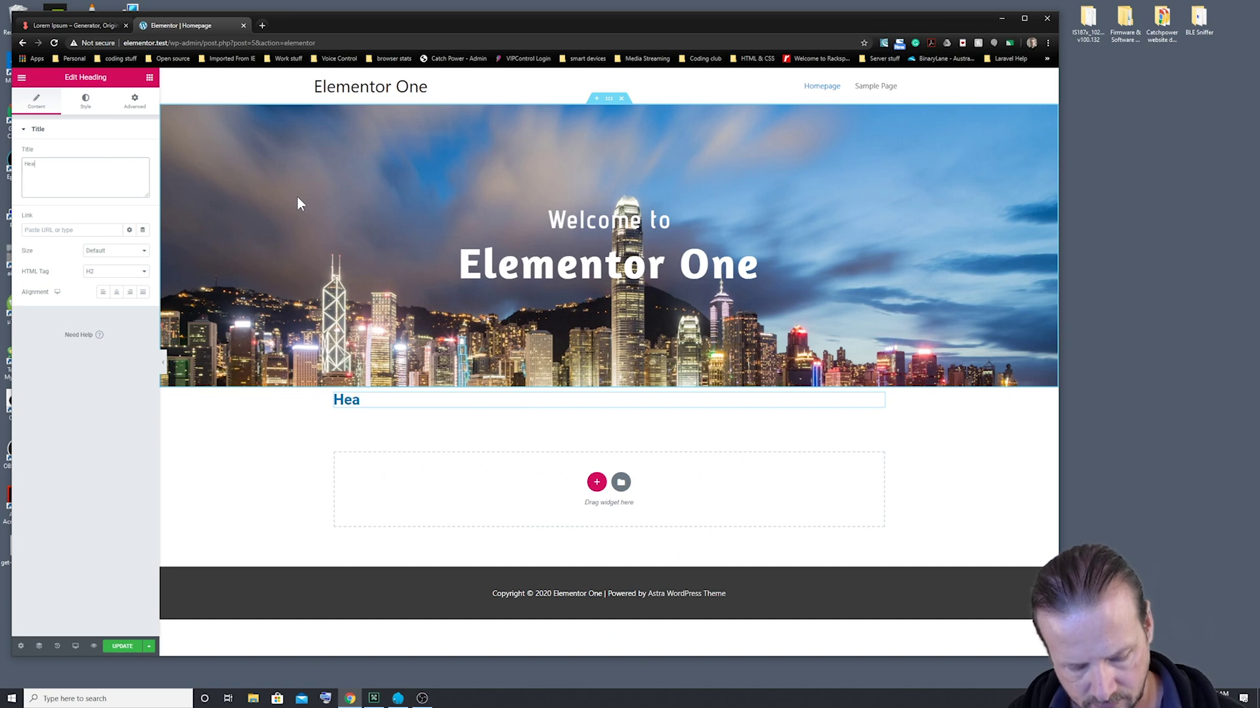
pyautogui.write('ding')
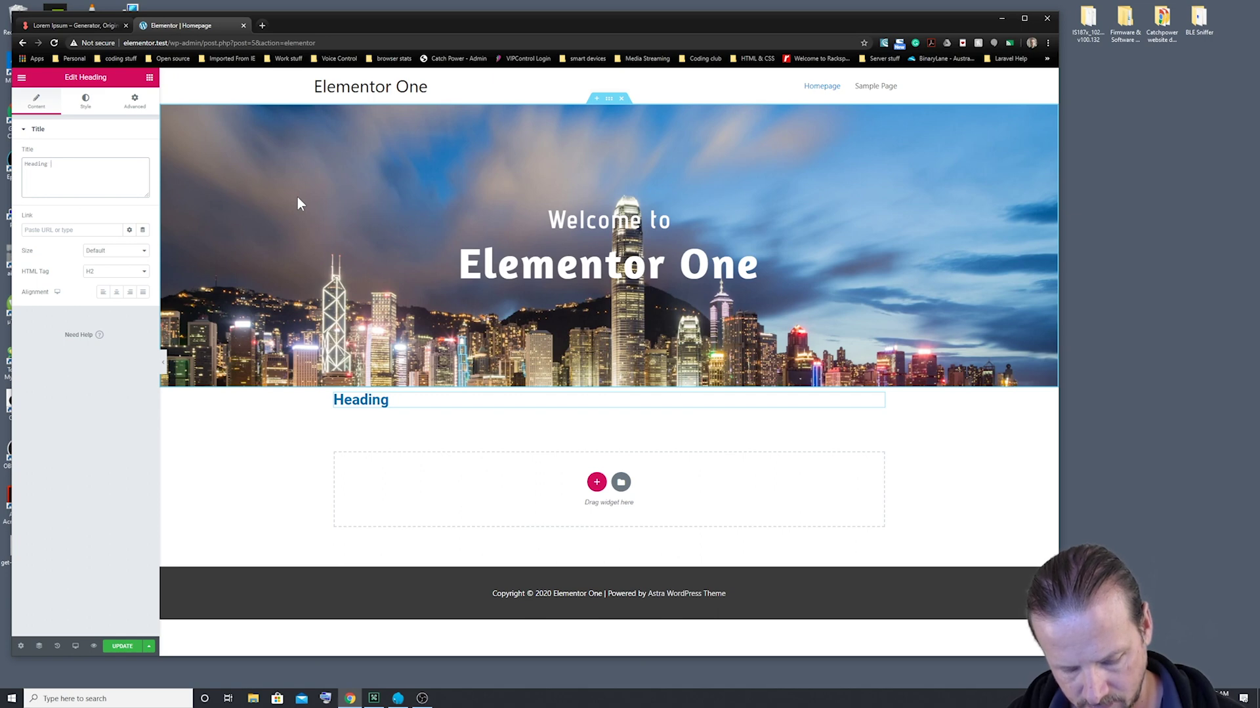
pyautogui.write('for ')
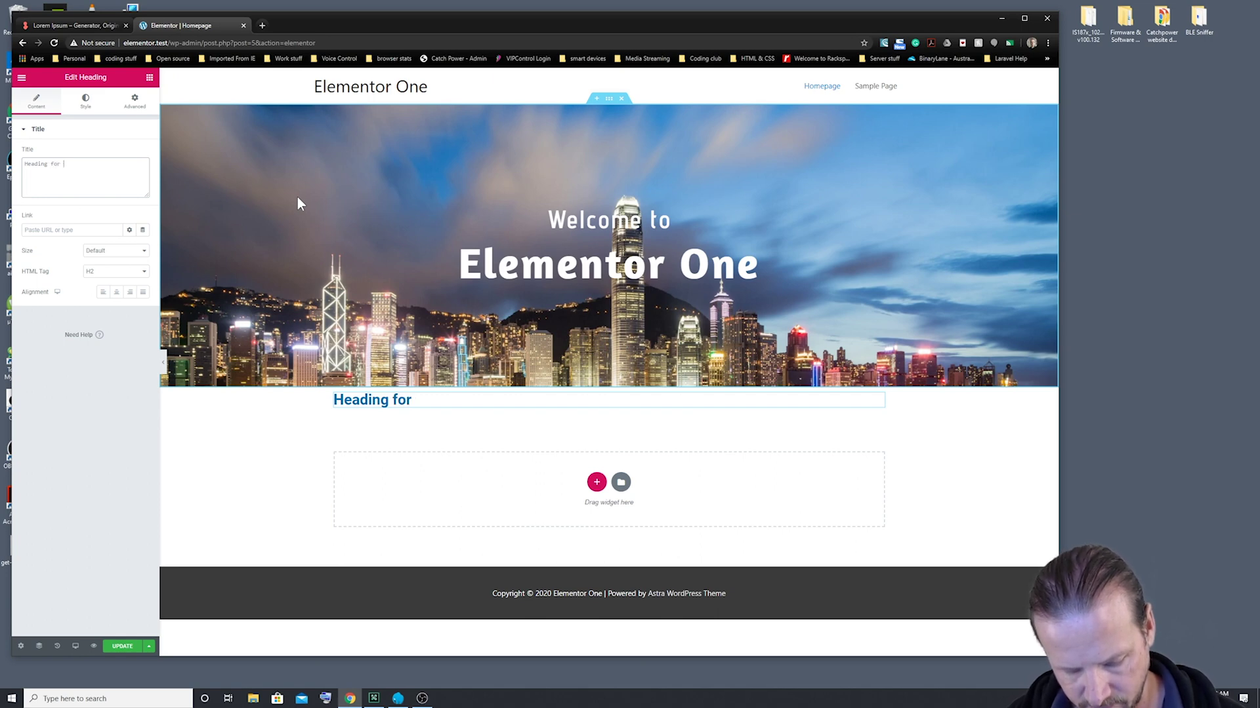
pyautogui.write('the sect')
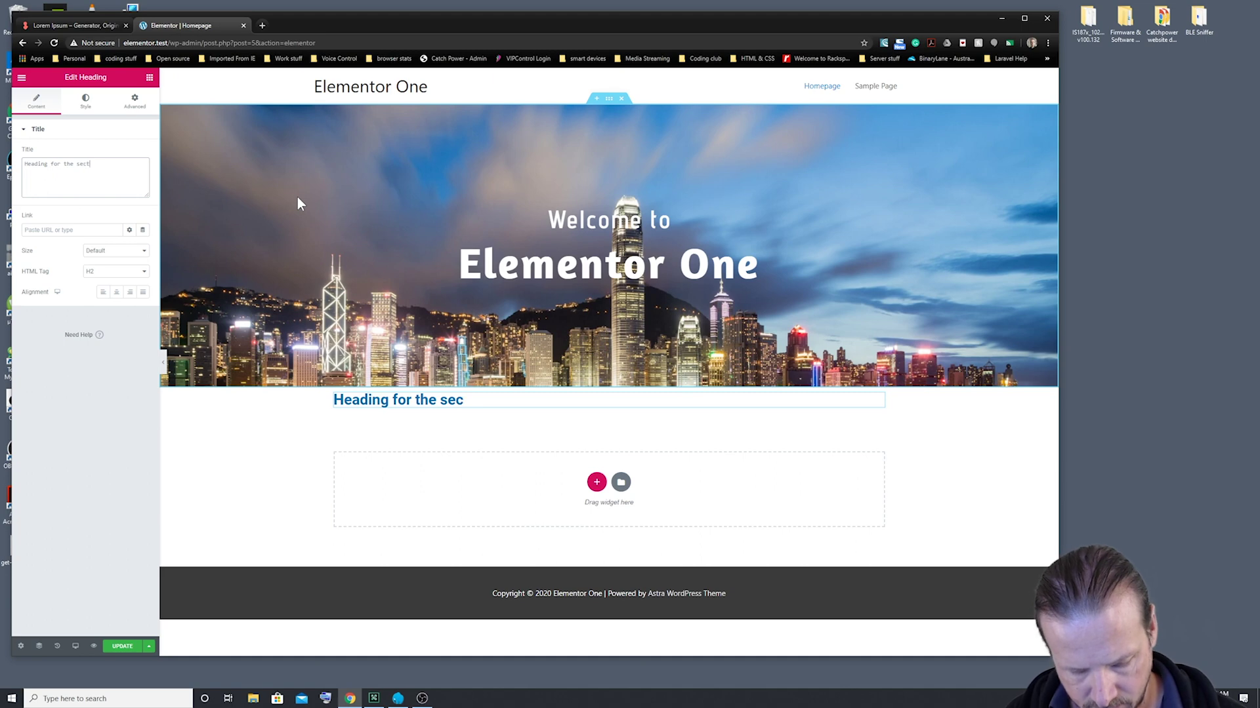
pyautogui.write('ion')
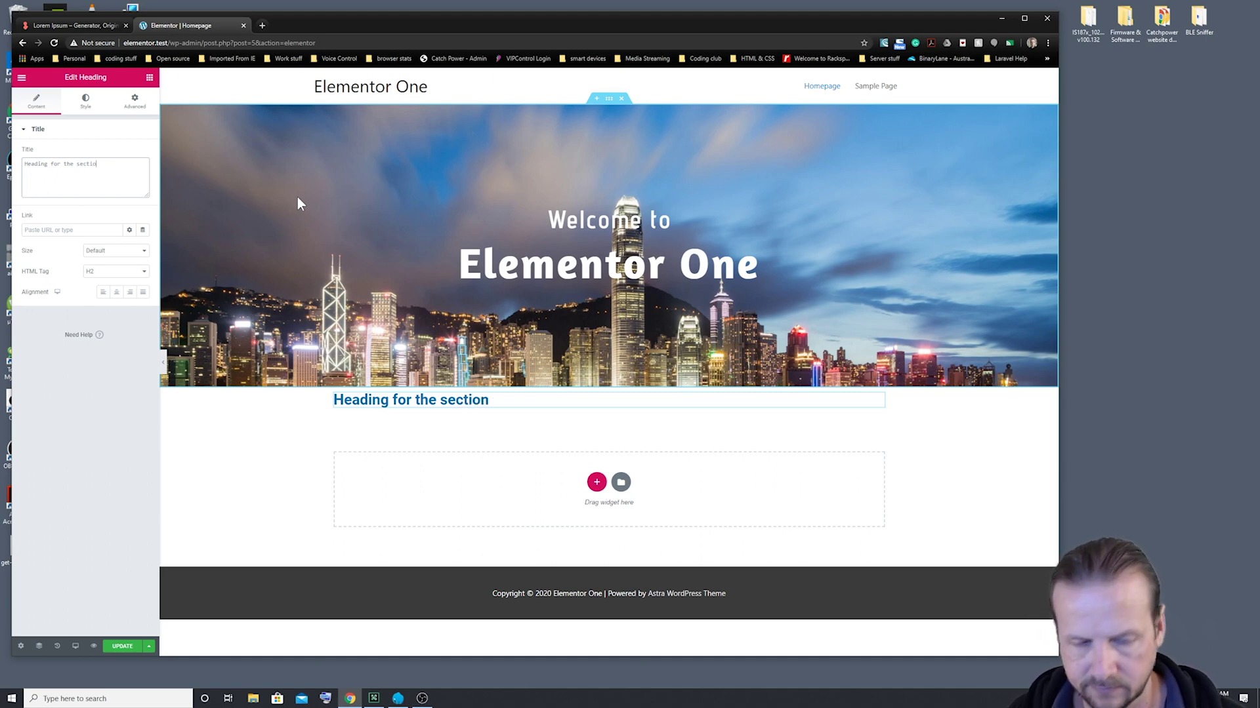
pyautogui.press('BackSpace')
pyautogui.press('BackSpace')
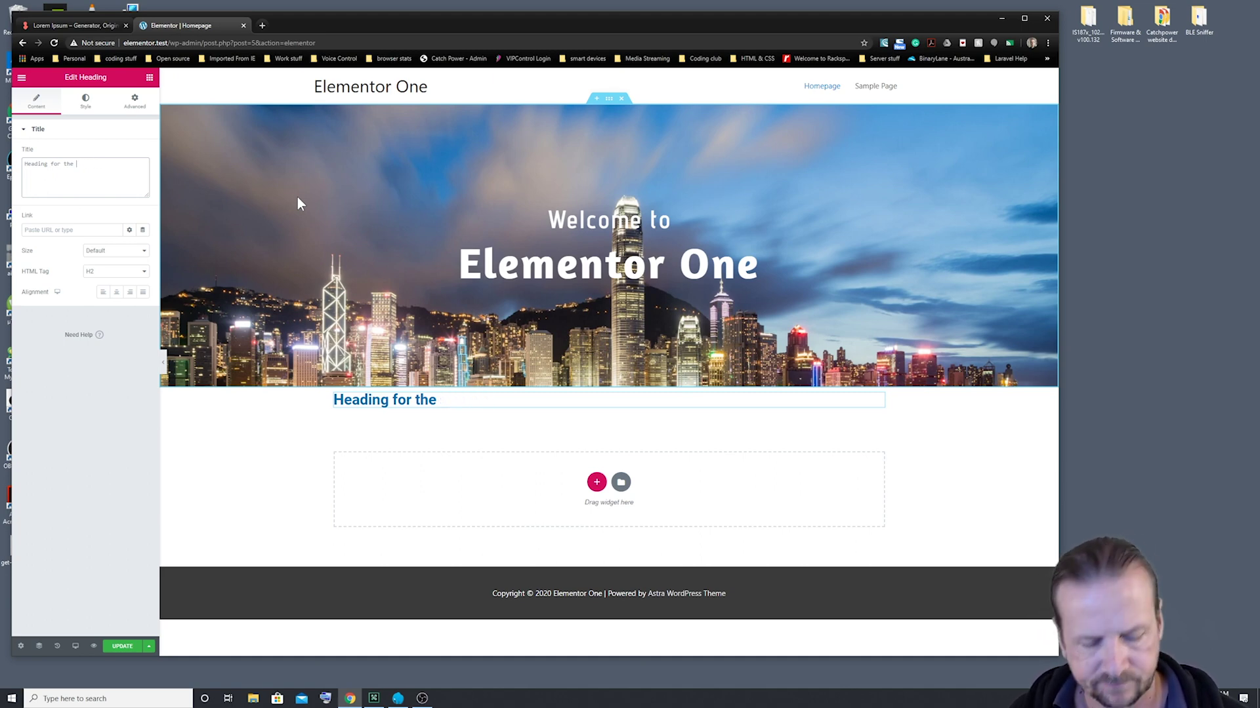
pyautogui.write('Section')
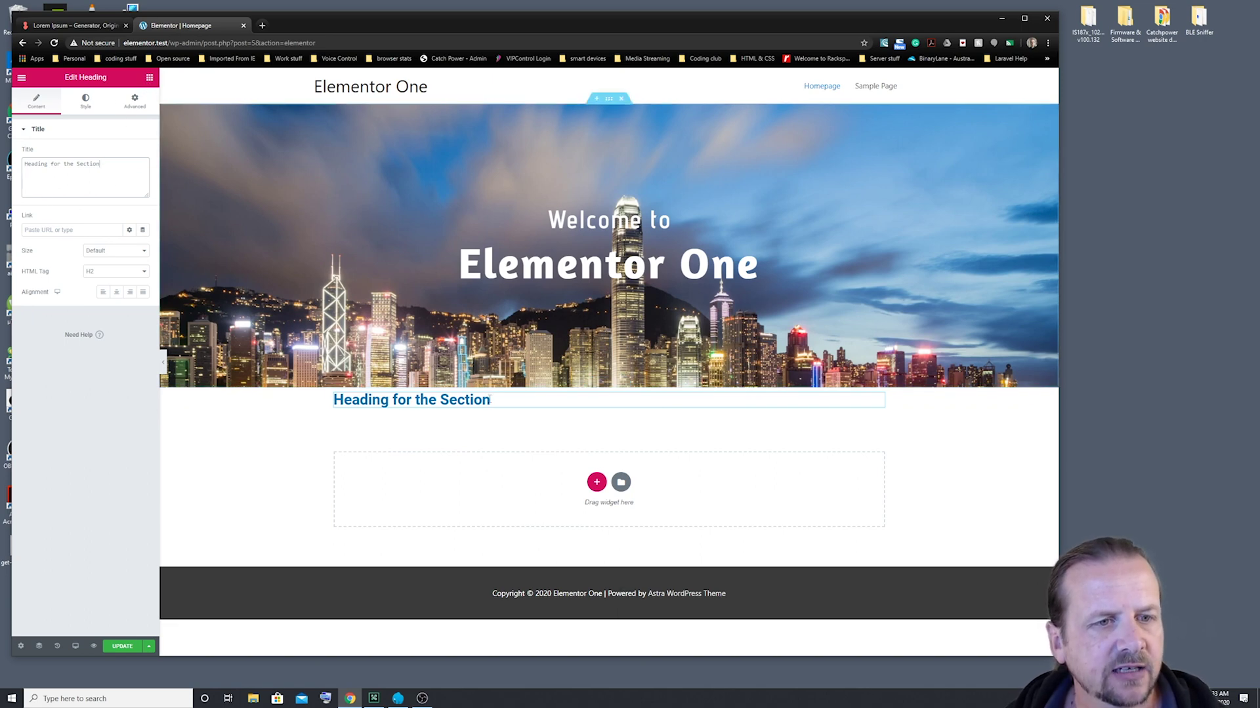
# - Add an Inner Section widget directly below the heading in the same section
pyautogui.click(150, 78)
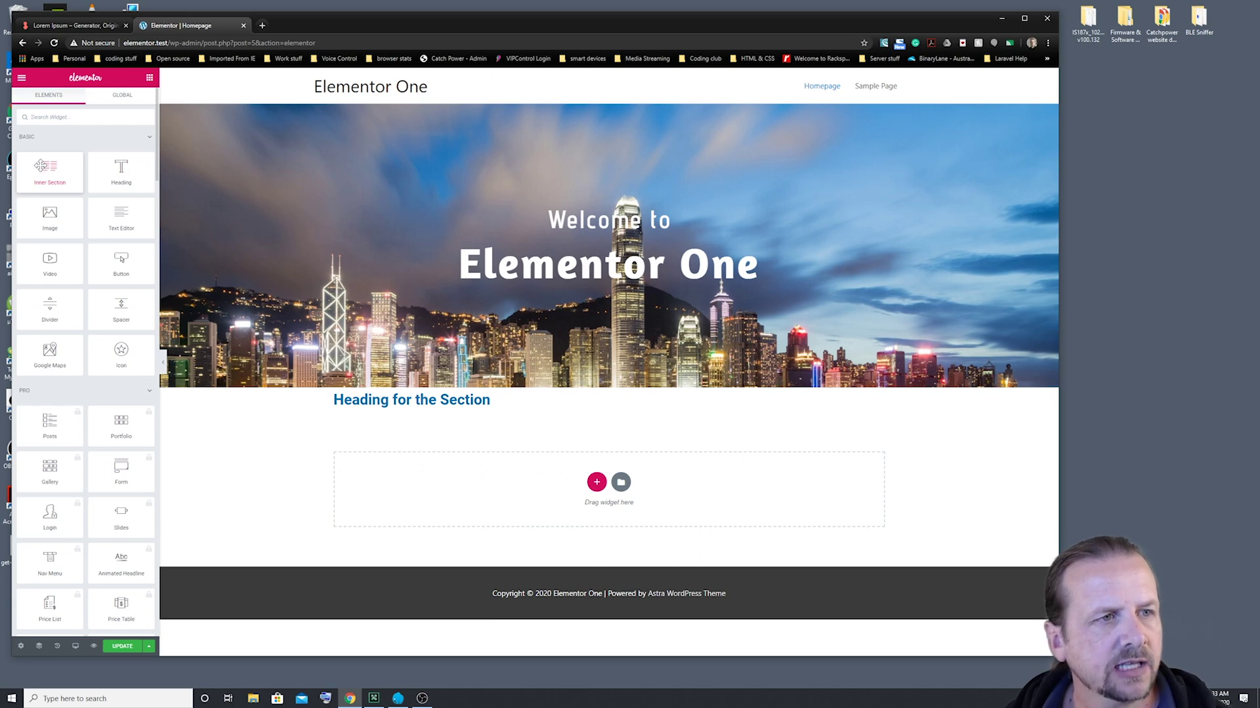
pyautogui.moveTo(41, 165); pyautogui.dragTo(517, 411)
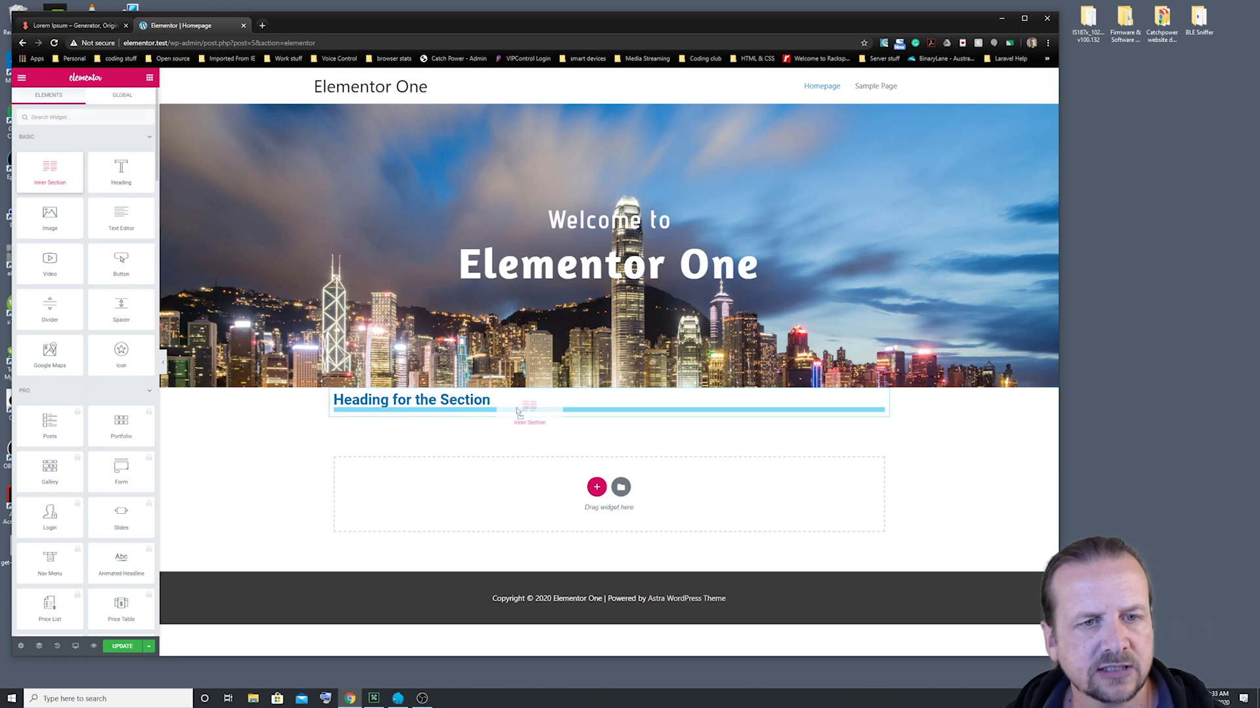
pyautogui.moveTo(518, 411); pyautogui.dragTo(516, 410)
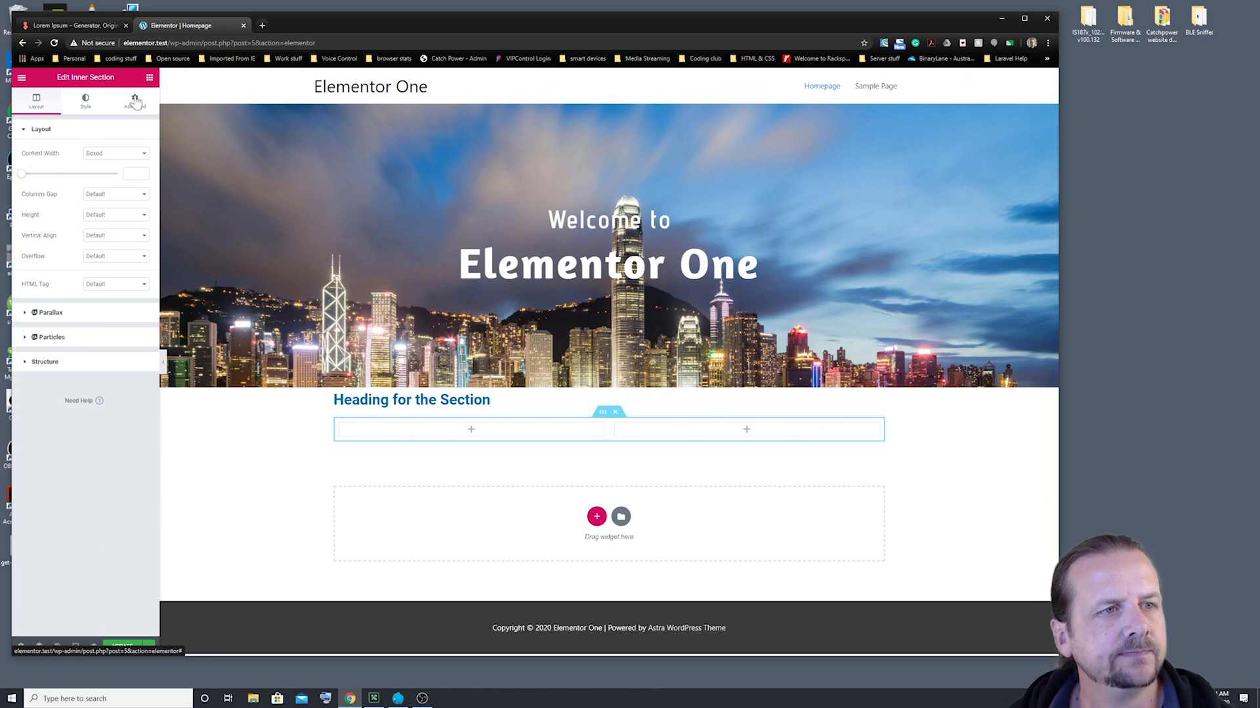
pyautogui.click(86, 103)
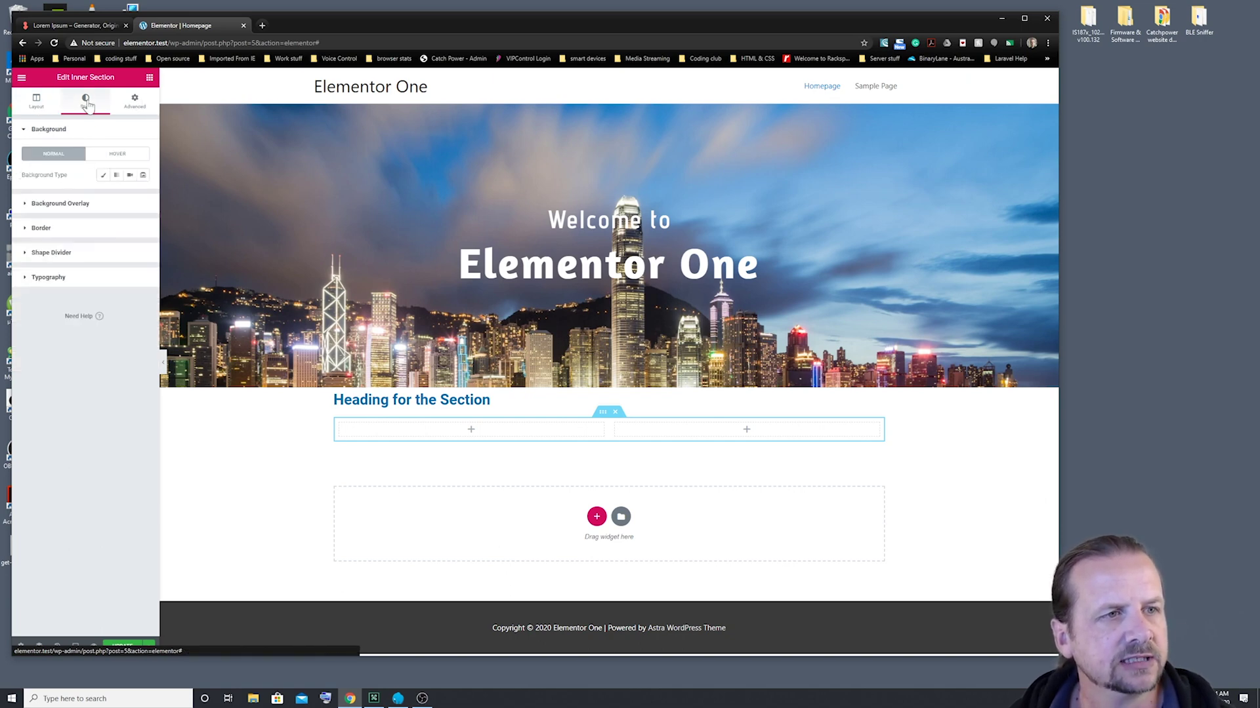
pyautogui.click(136, 103)
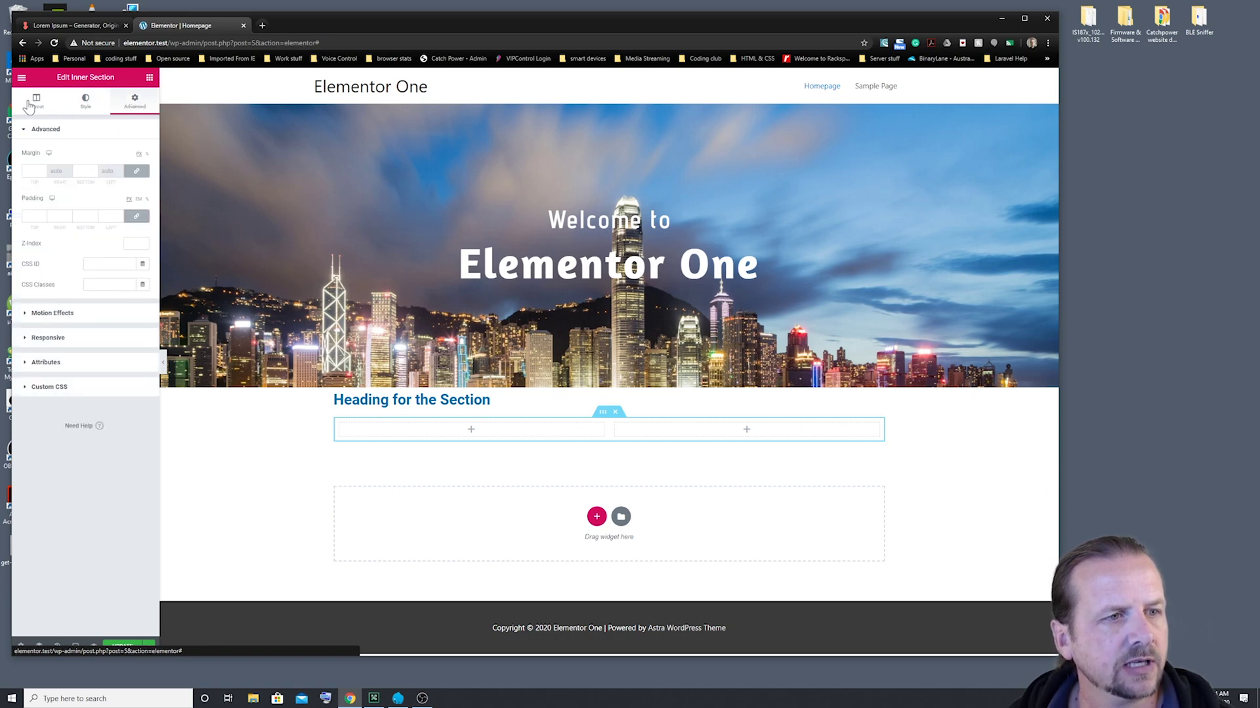
pyautogui.click(29, 104)
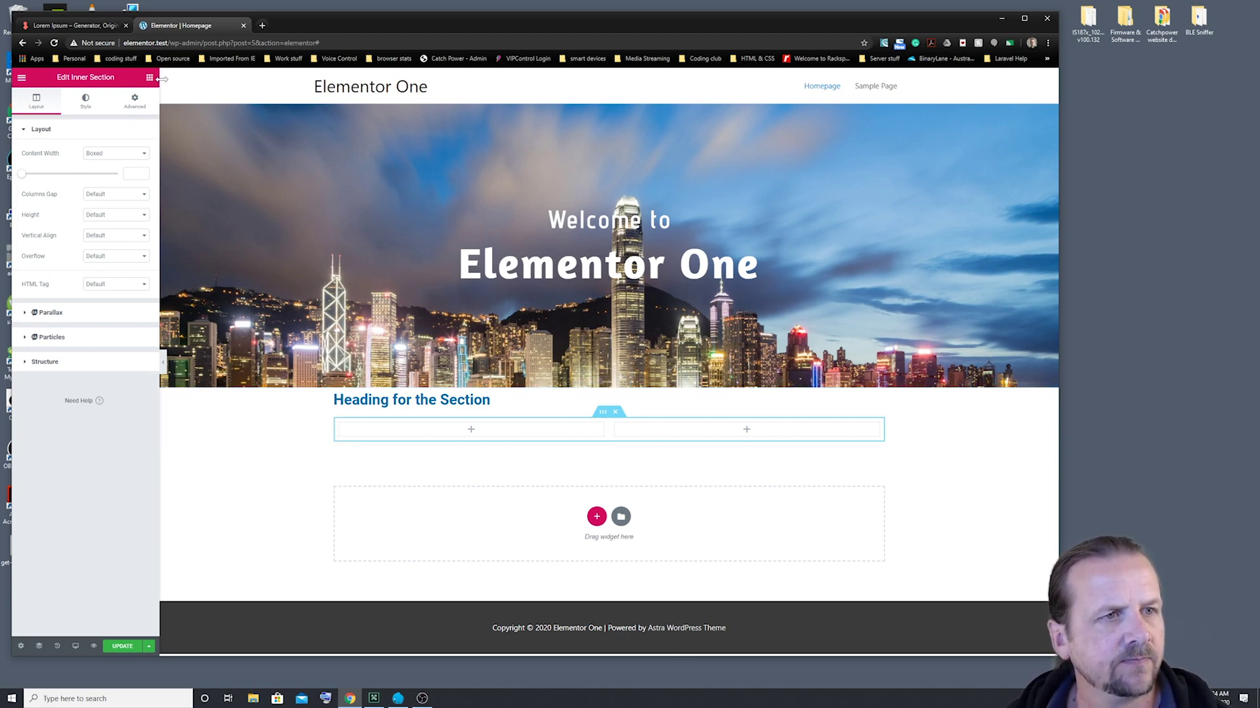
# - Place a Heading widget in the inner section's left column and set its title to "Inner Section Heading"
pyautogui.click(149, 78)
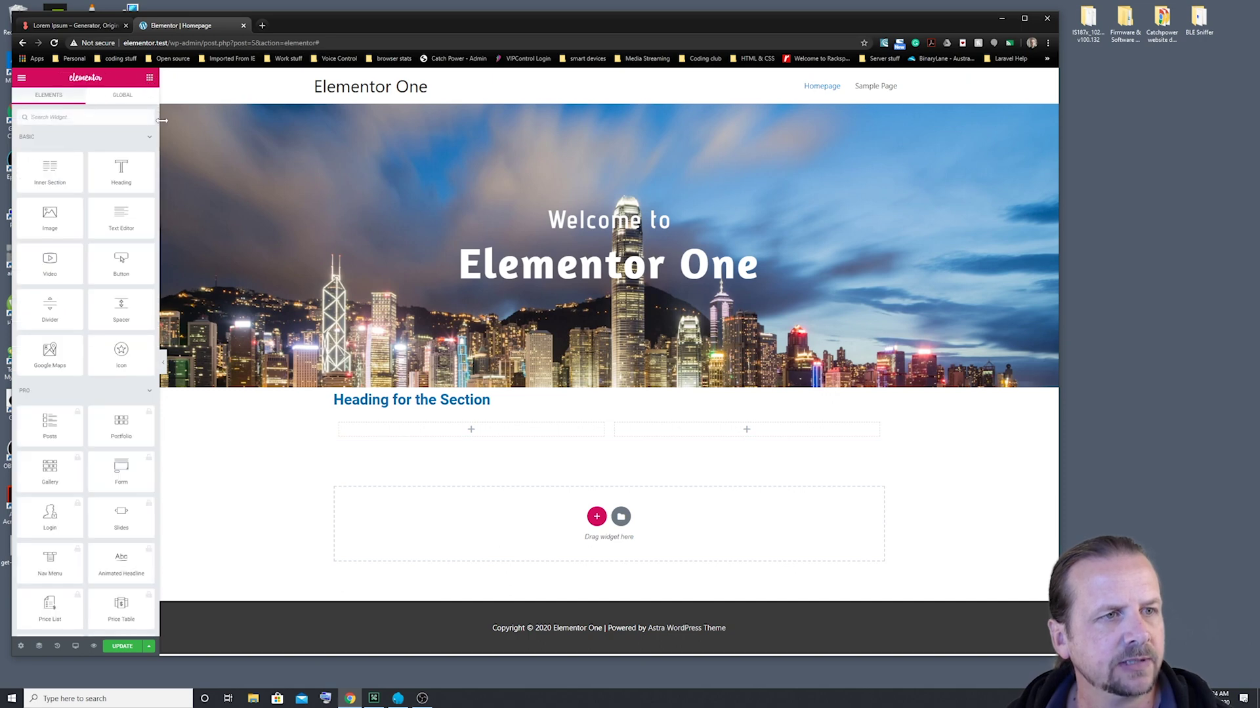
pyautogui.moveTo(109, 173); pyautogui.dragTo(468, 431)
pyautogui.write('Inner Section Heading')
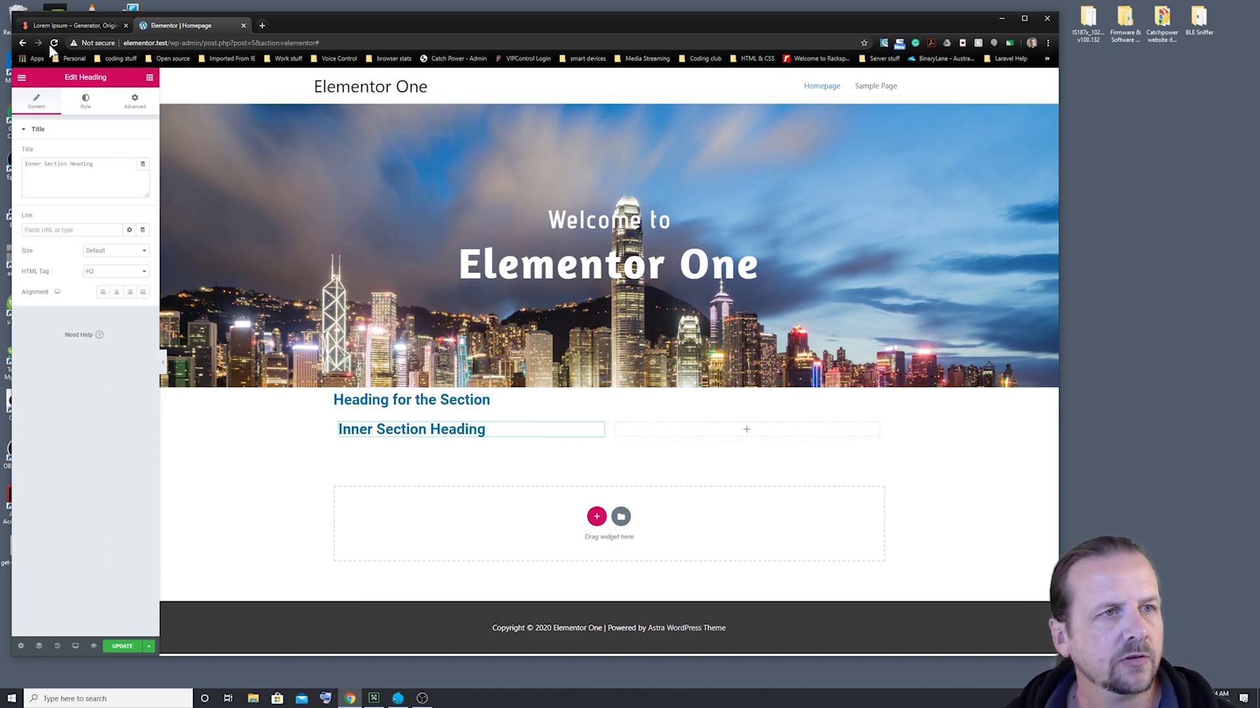
# - Switch to the Lorem Ipsum generator site, generate 2 paragraphs of placeholder text and copy them
pyautogui.click(58, 27)
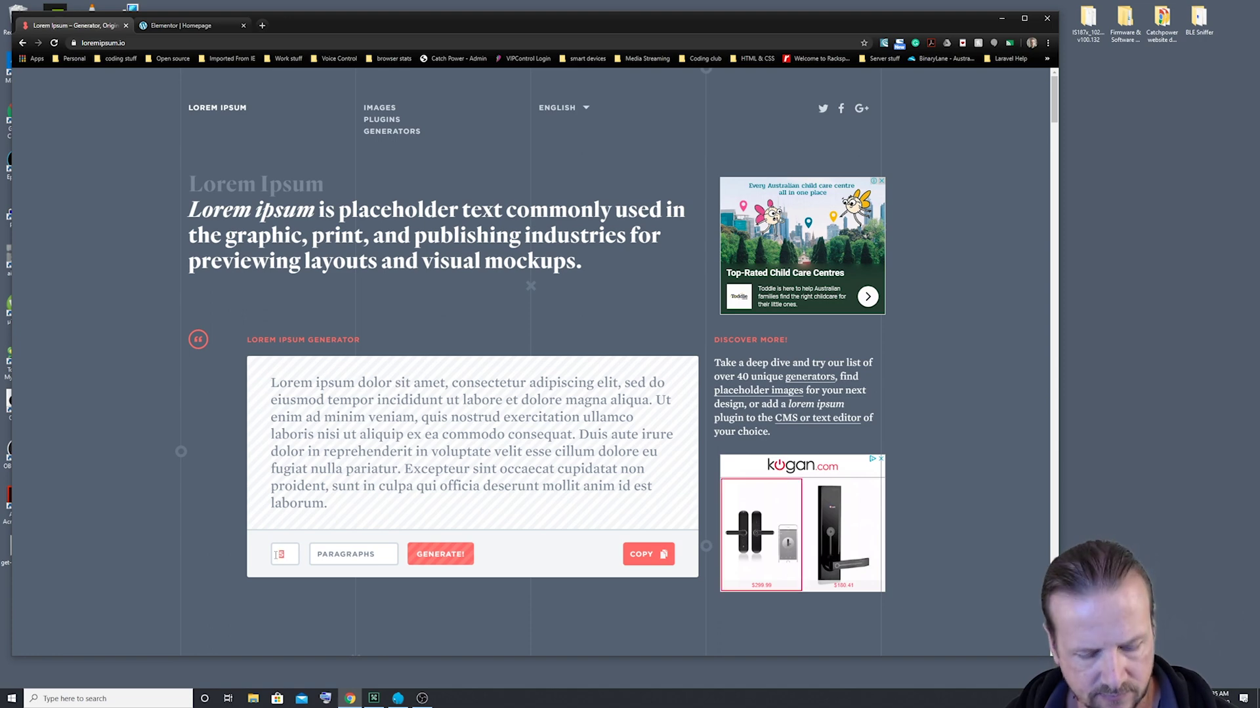
pyautogui.write('2')
pyautogui.click(441, 555)
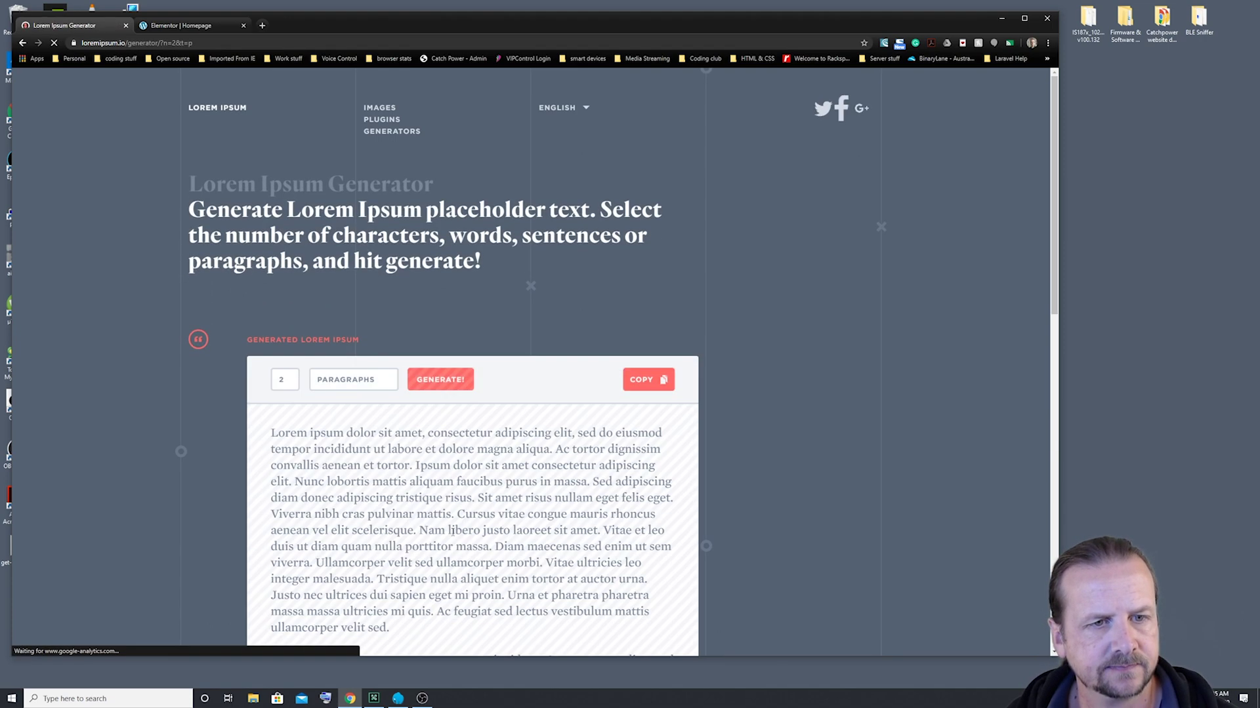
pyautogui.scroll(-6, 446, 551)
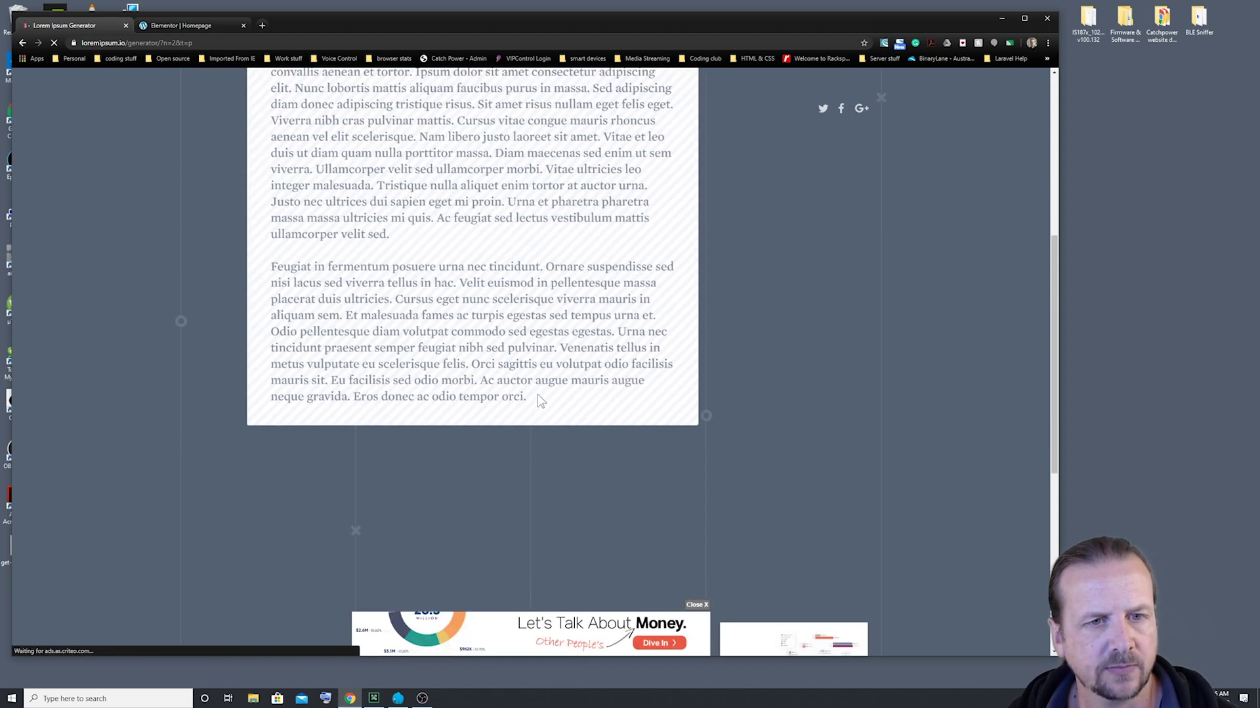
pyautogui.moveTo(528, 397); pyautogui.dragTo(452, 315)
pyautogui.scroll(3, 451, 315)
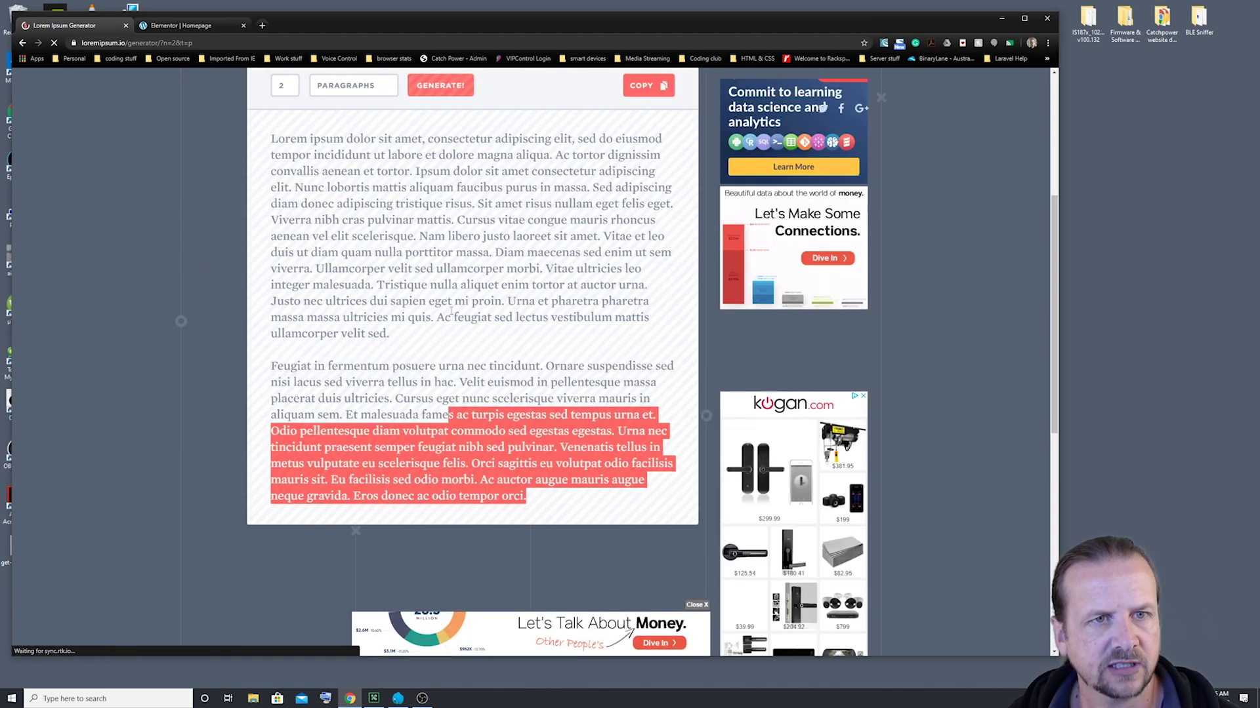
pyautogui.click(649, 184)
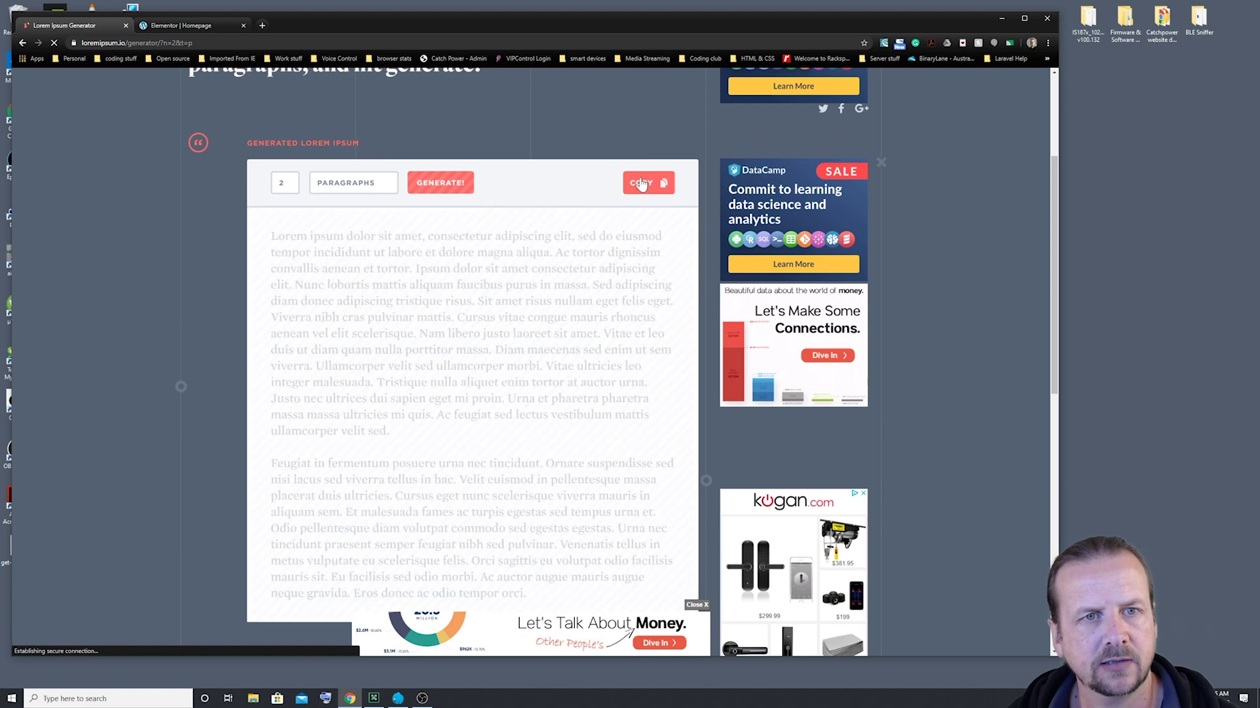
# - Back in Elementor, fill a new Text Editor widget below "Inner Section Heading" with the copied paragraphs and update the page
pyautogui.click(189, 25)
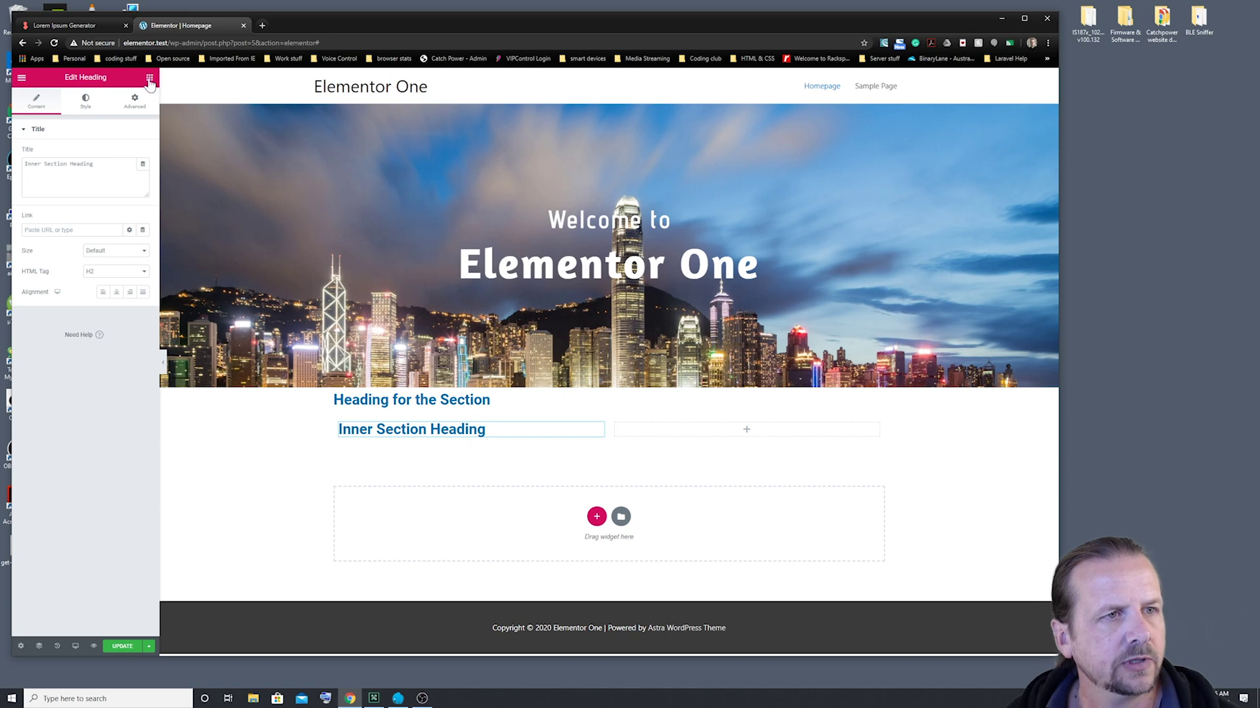
pyautogui.click(150, 78)
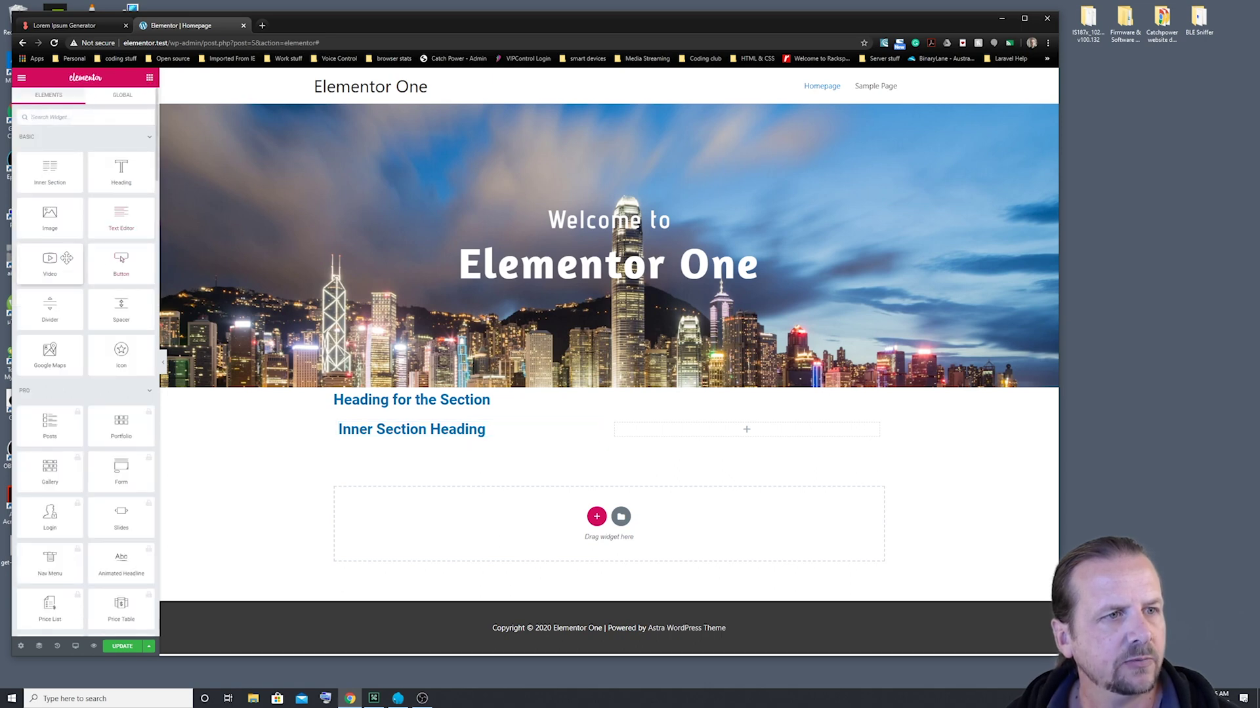
pyautogui.moveTo(110, 222); pyautogui.dragTo(434, 438)
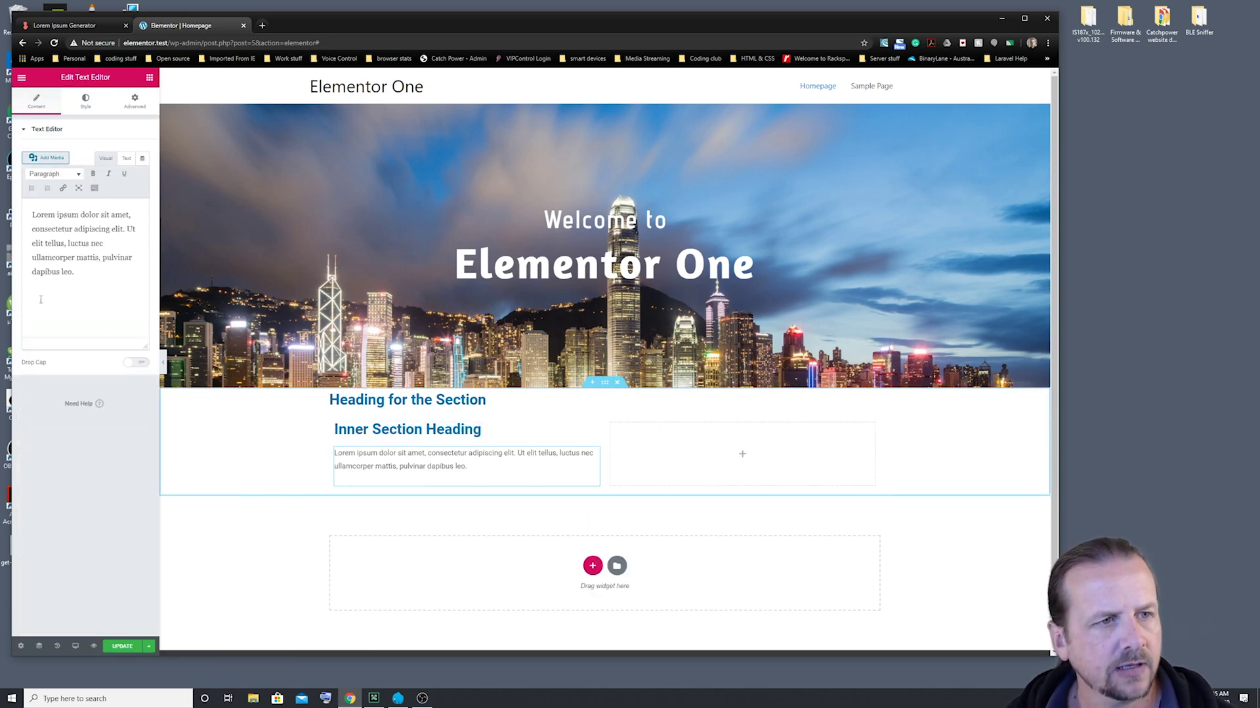
pyautogui.moveTo(80, 271); pyautogui.dragTo(23, 217)
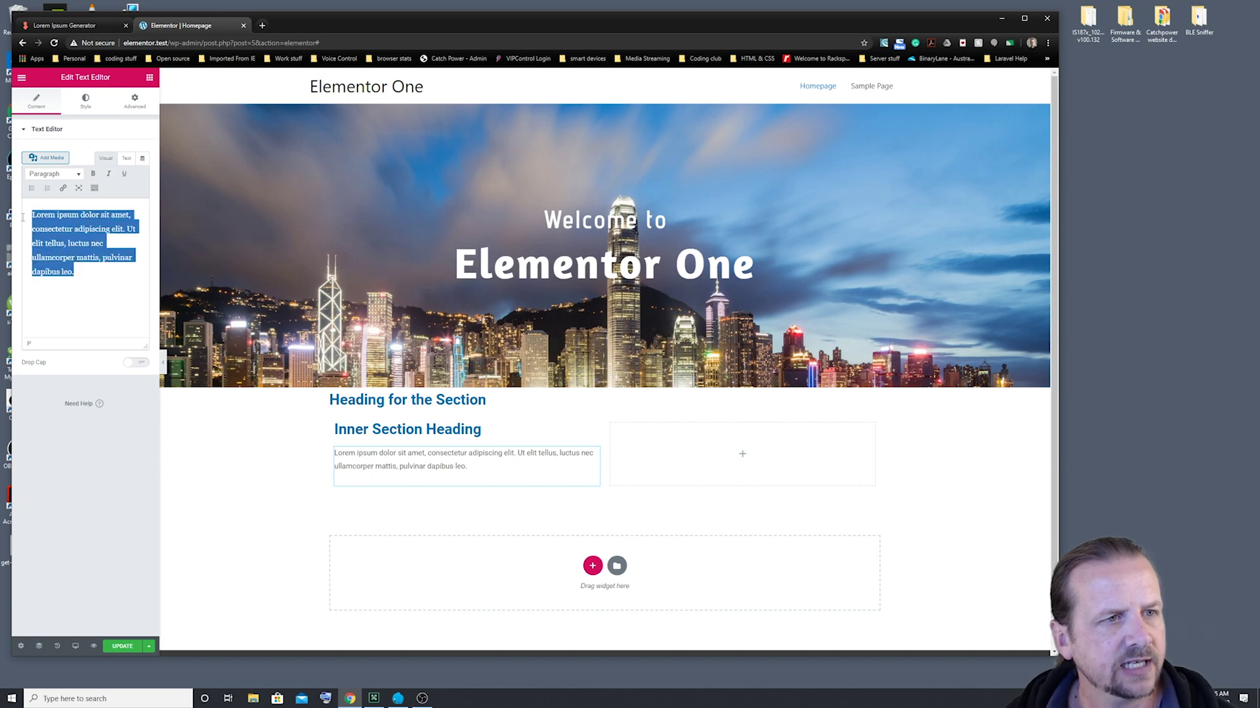
pyautogui.rightClick(54, 232)
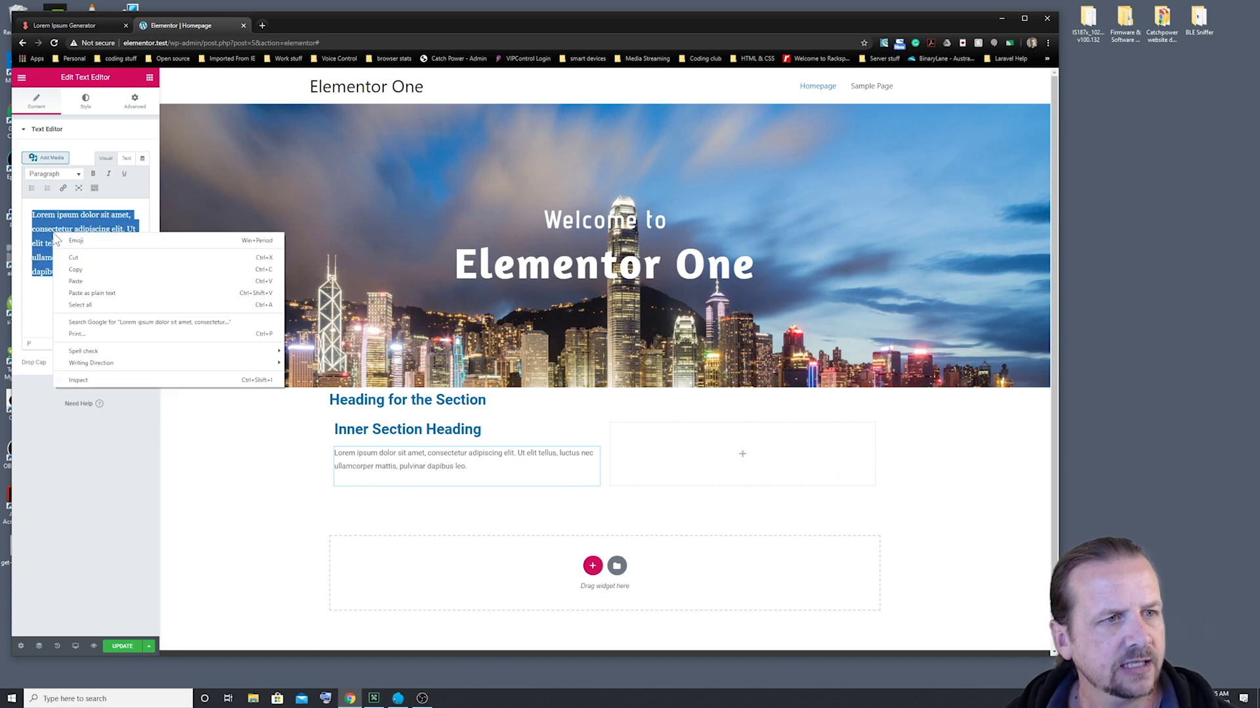
pyautogui.click(76, 282)
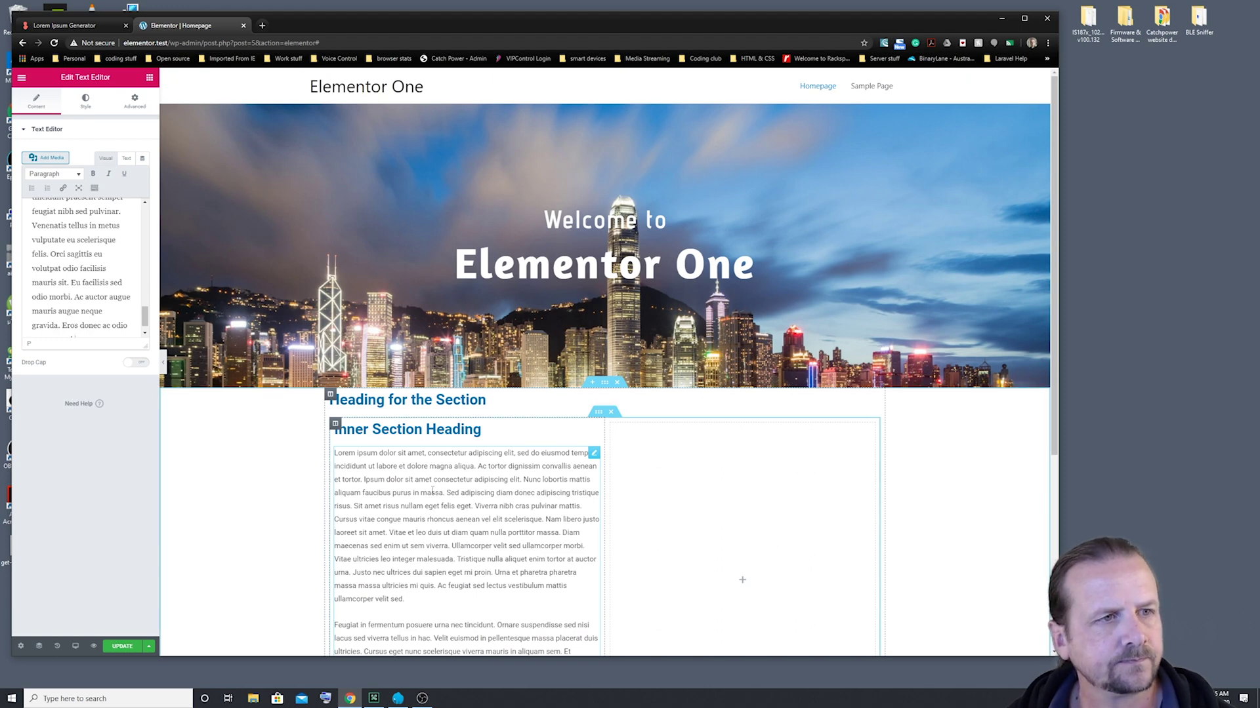
pyautogui.scroll(-3, 677, 518)
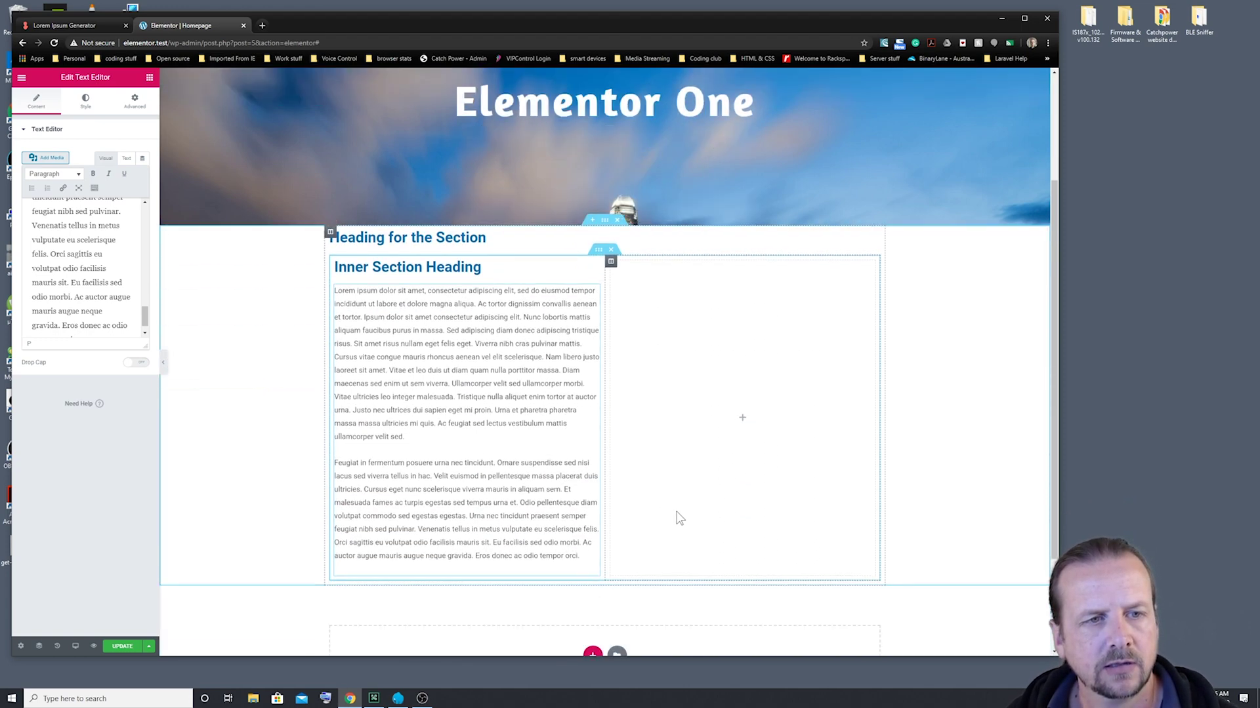
pyautogui.scroll(-1, 677, 519)
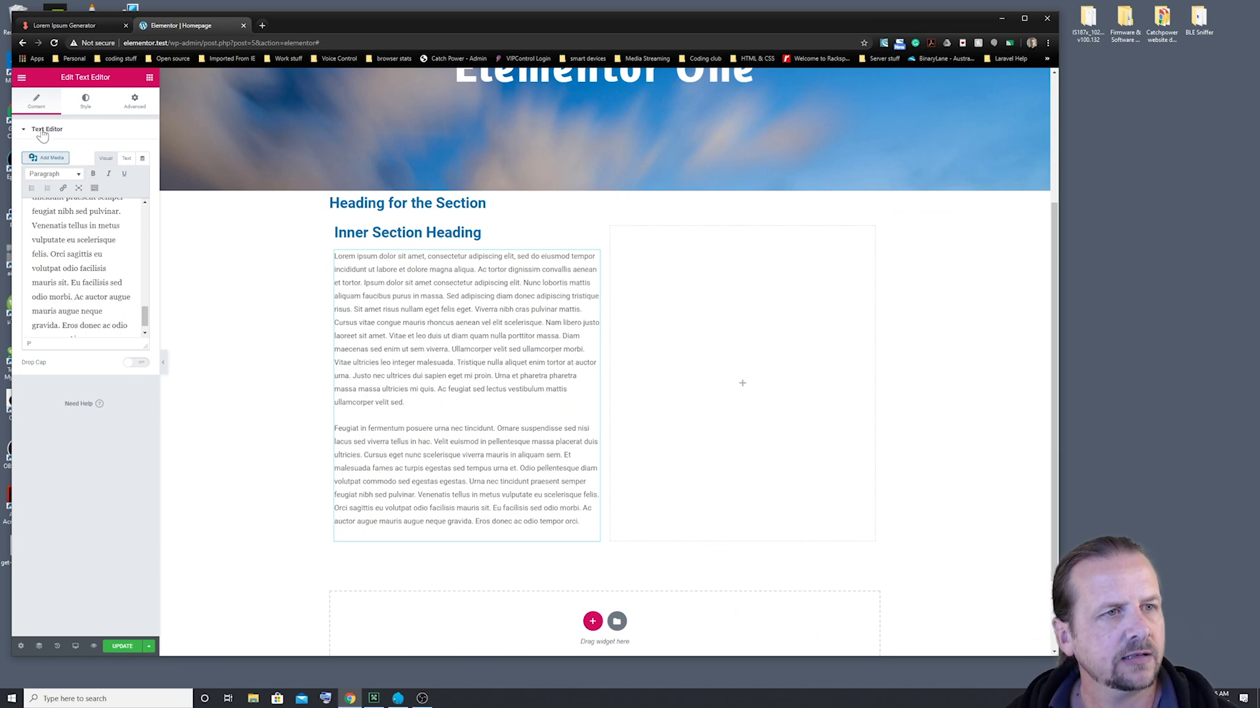
pyautogui.click(149, 77)
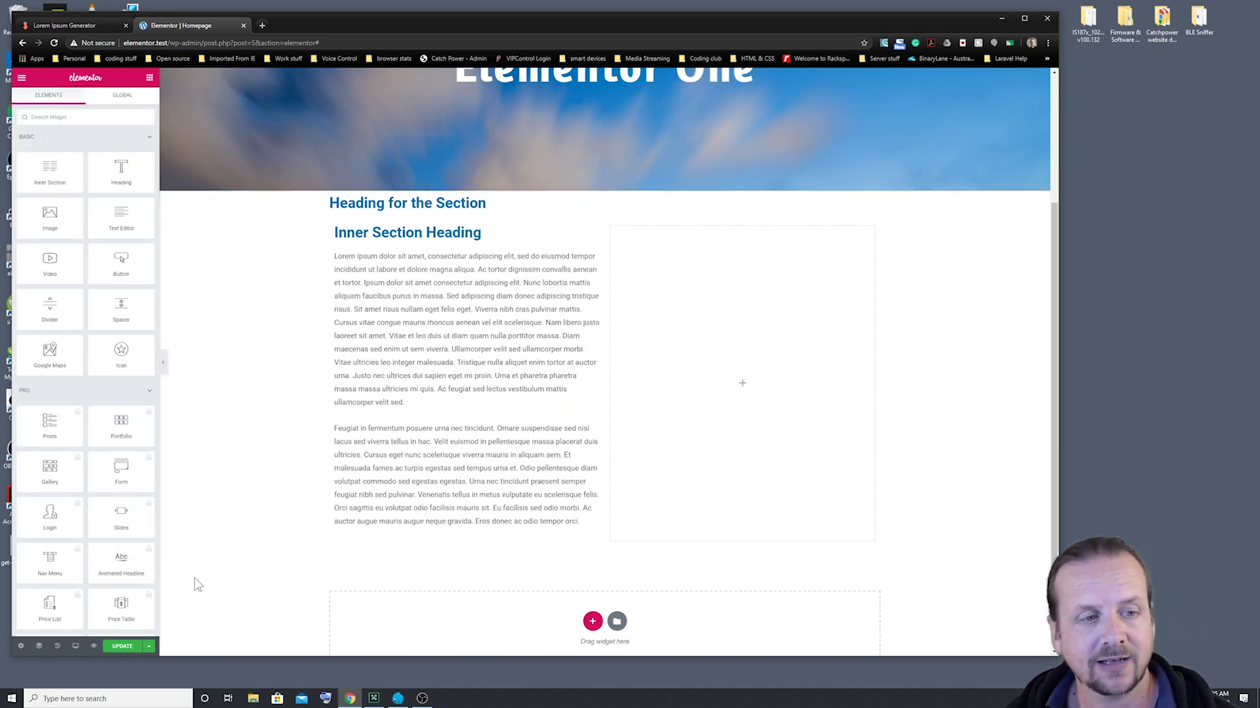
pyautogui.click(123, 647)
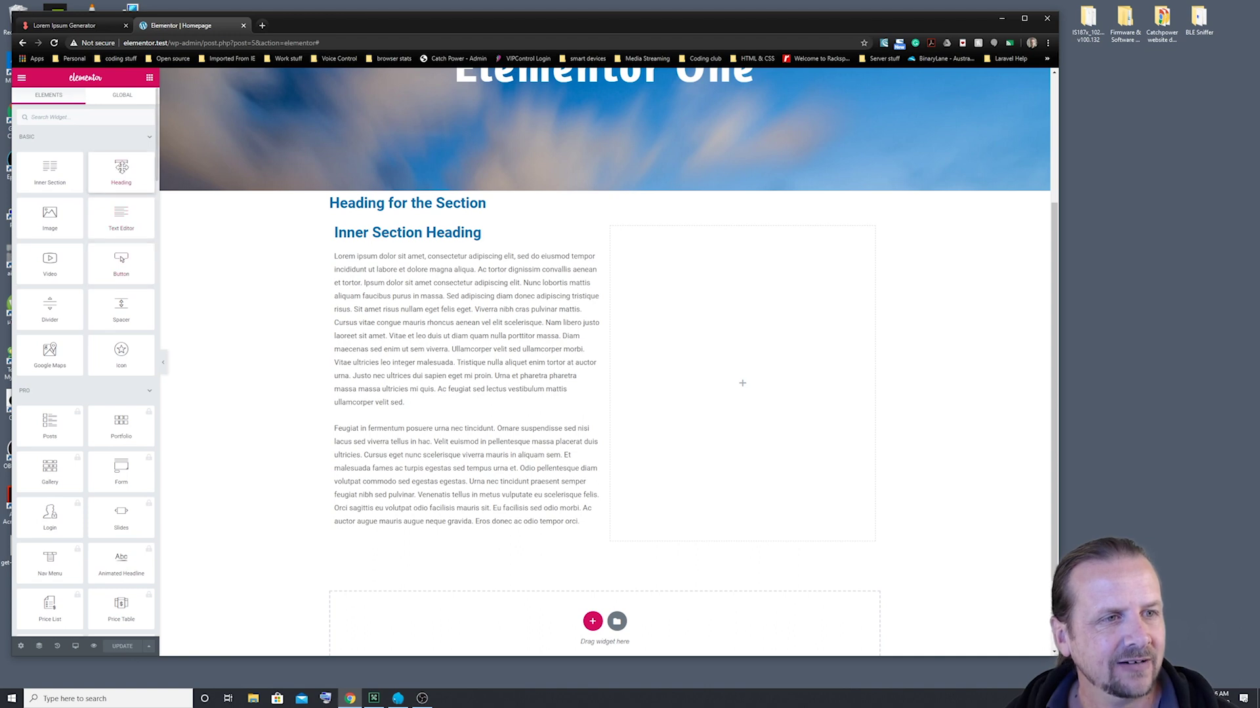
# - Add a Heading widget below the left column's text with HTML tag H3 and the title "H3 Heading"
pyautogui.moveTo(121, 170); pyautogui.dragTo(425, 540)
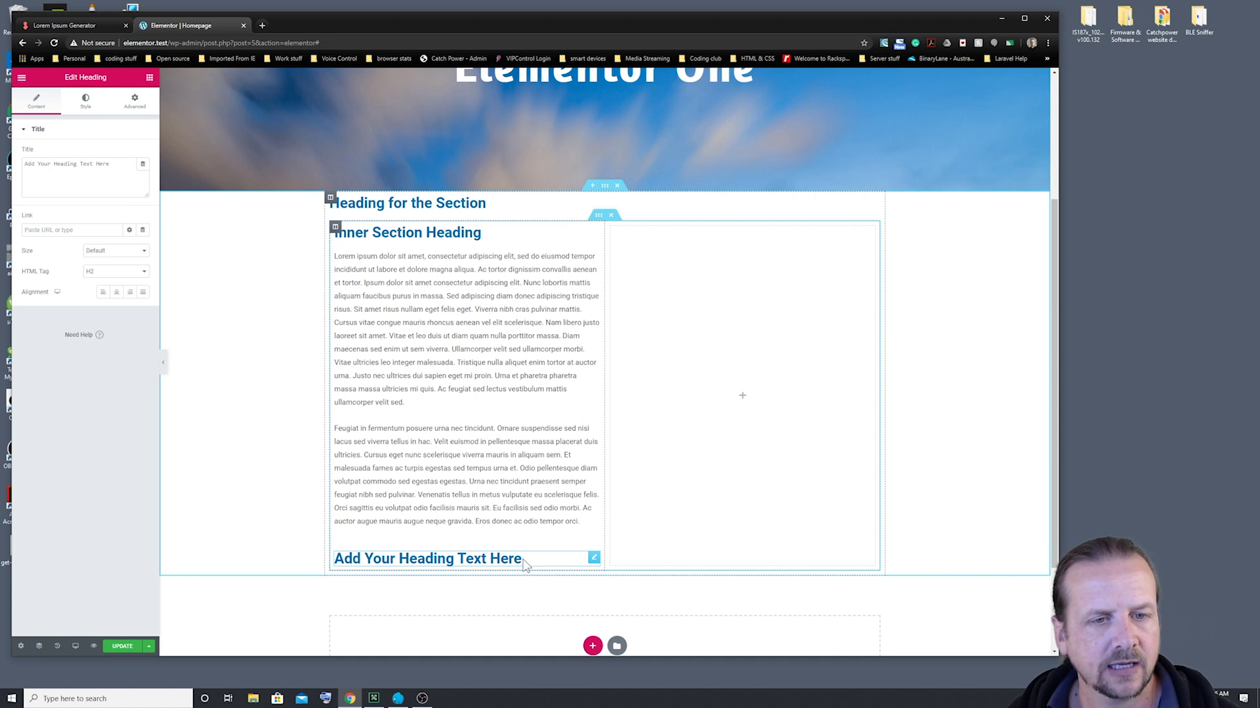
pyautogui.click(144, 256)
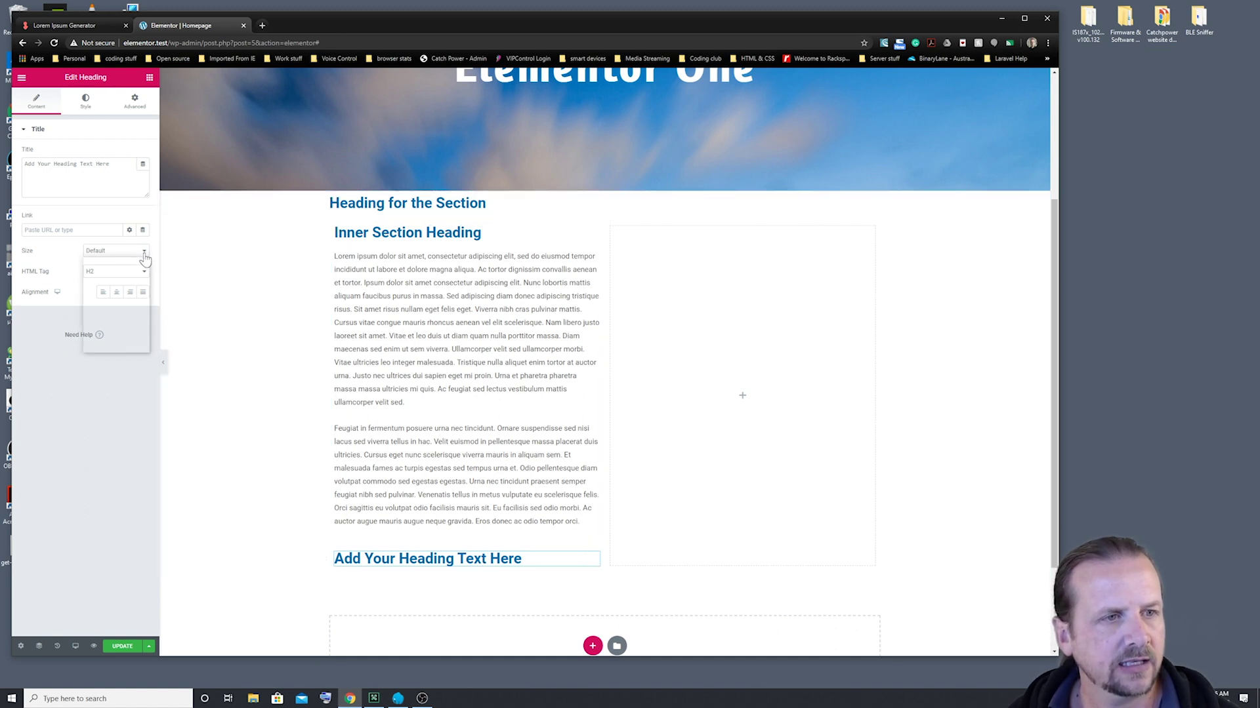
pyautogui.click(145, 258)
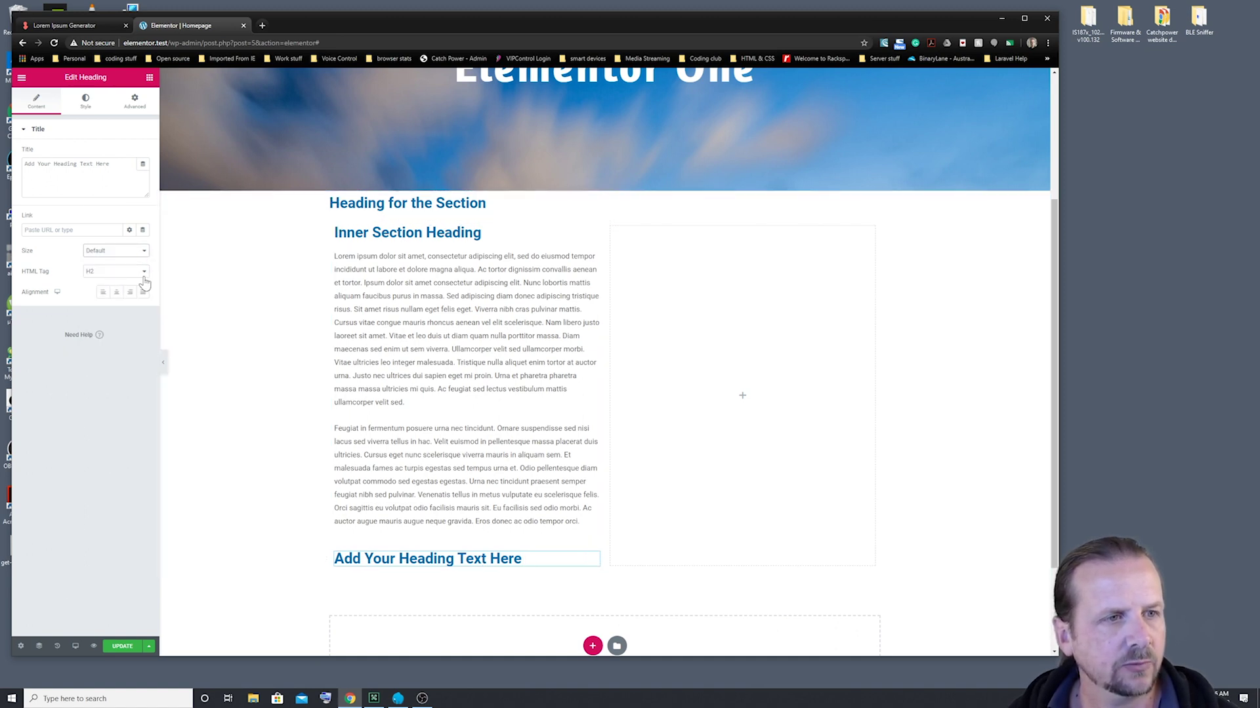
pyautogui.click(145, 274)
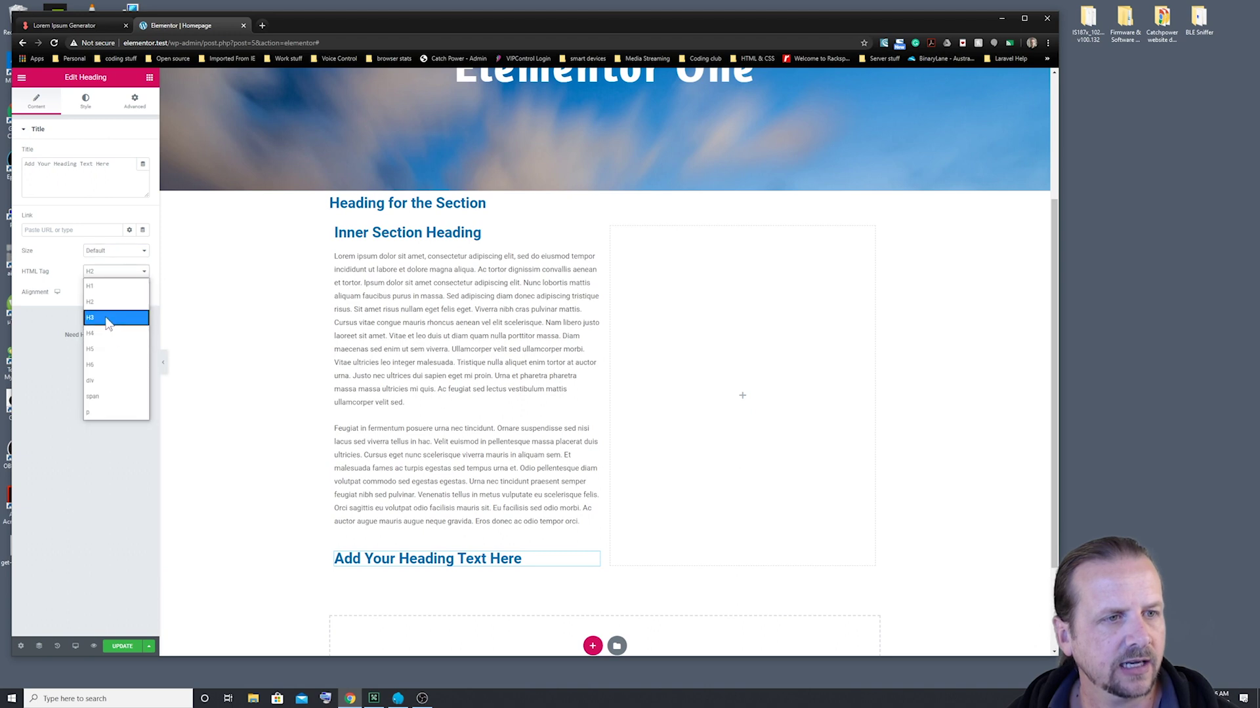
pyautogui.click(108, 319)
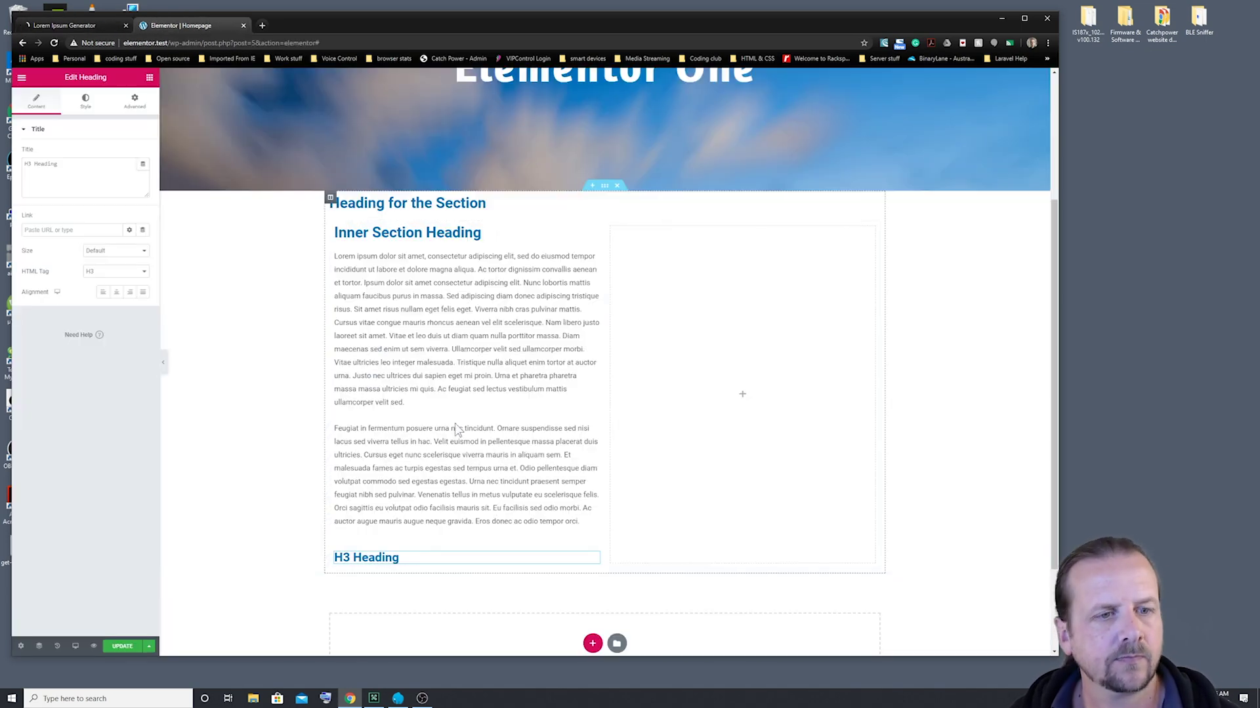
# - Add a Text Editor widget below "H3 Heading" and replace its default text with the copied placeholder paragraph
pyautogui.click(149, 78)
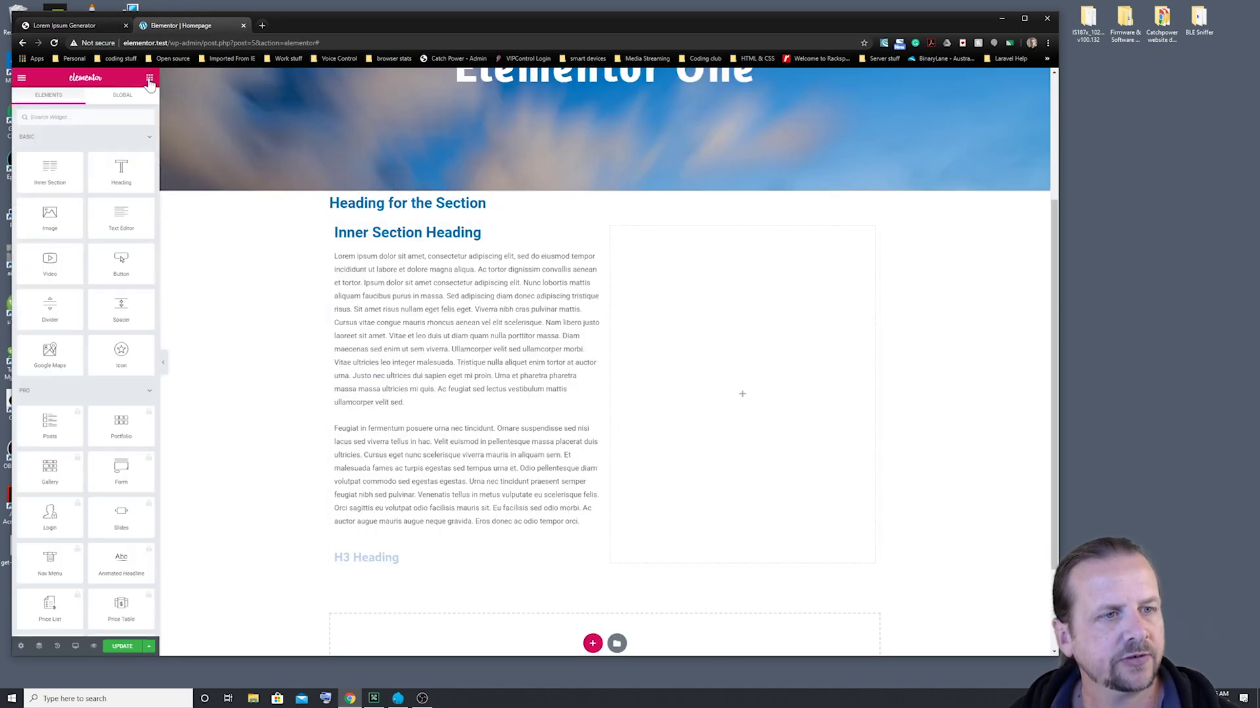
pyautogui.moveTo(125, 218); pyautogui.dragTo(395, 572)
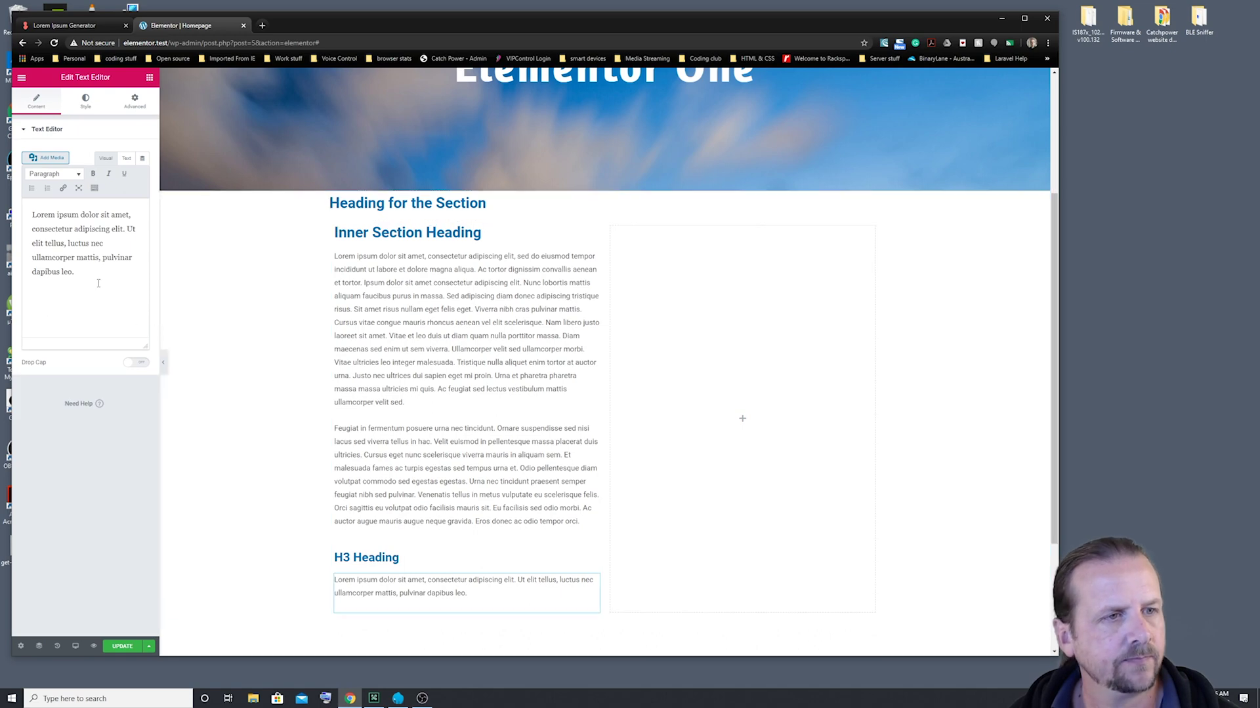
pyautogui.moveTo(84, 274); pyautogui.dragTo(21, 214)
pyautogui.rightClick(49, 229)
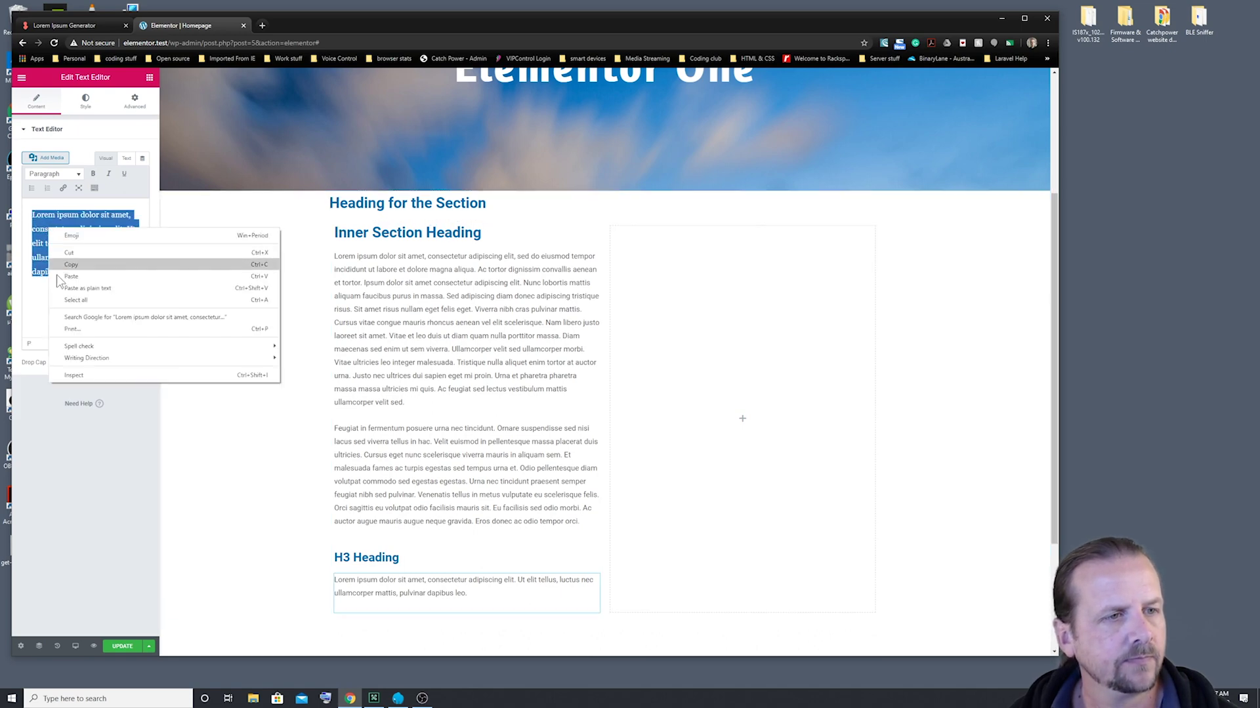
pyautogui.click(85, 271)
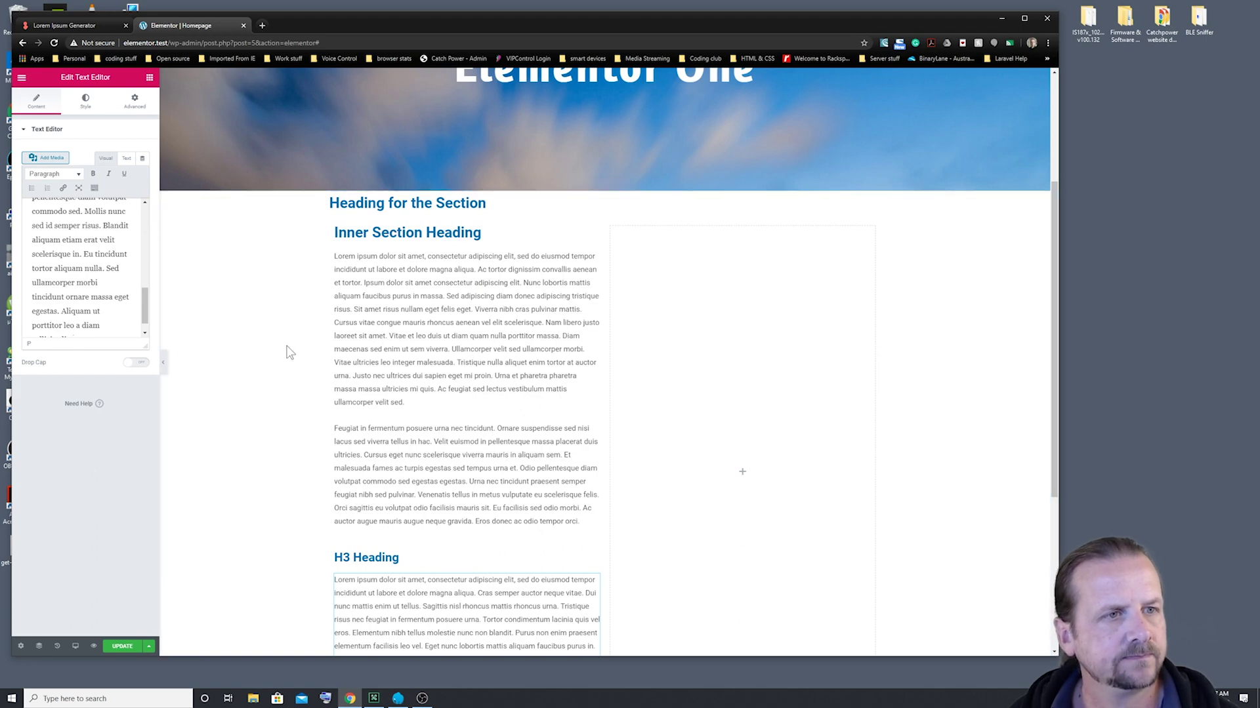
pyautogui.scroll(-2, 256, 419)
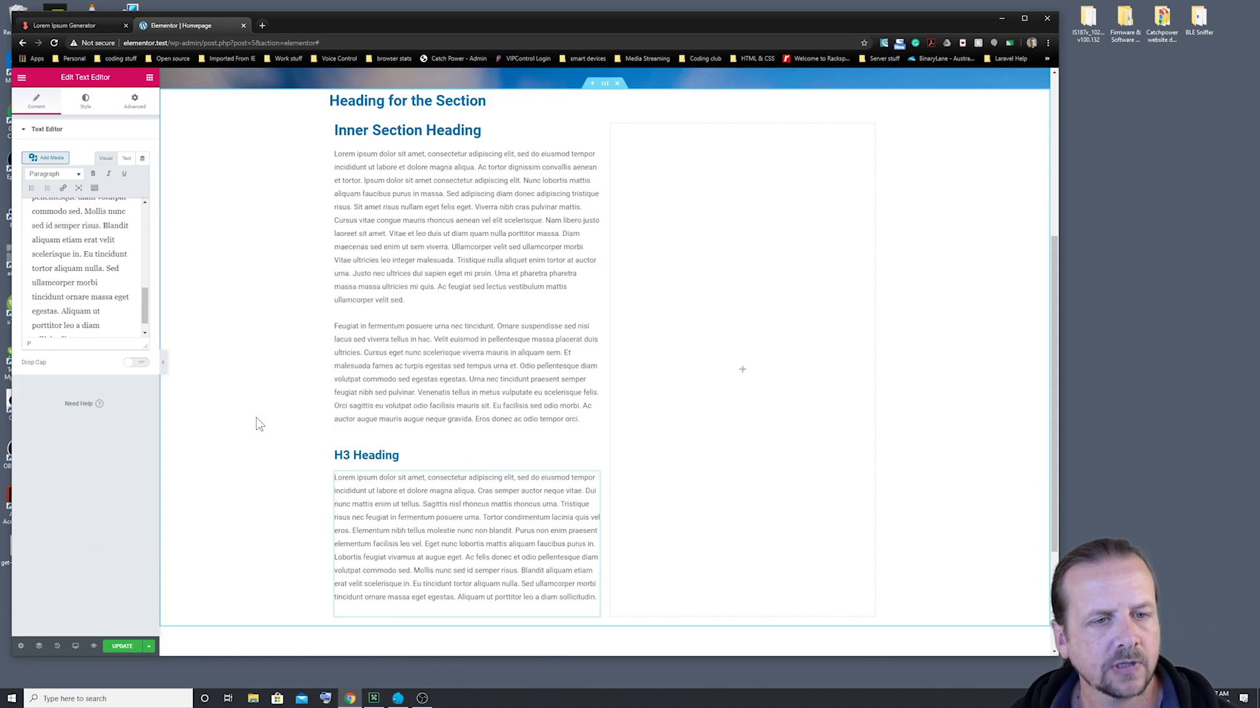
pyautogui.scroll(-1, 255, 418)
pyautogui.scroll(2, 256, 418)
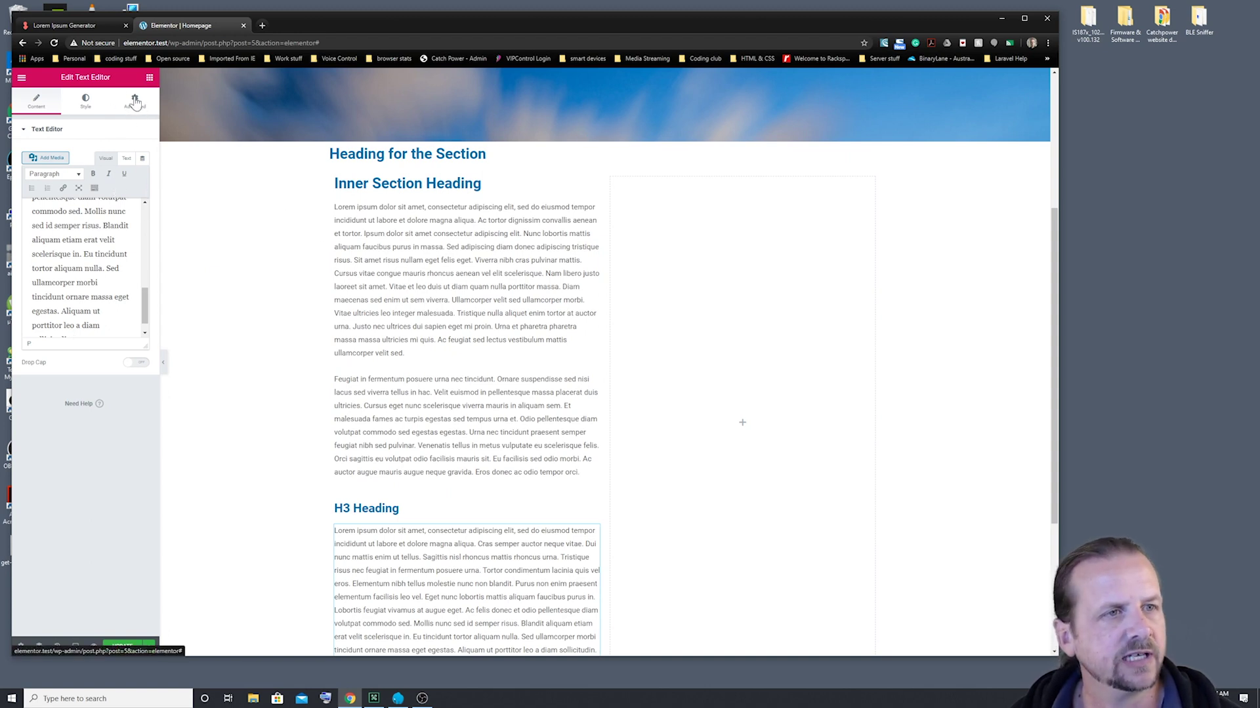
# - Place a Heading widget in the inner section's empty right column and set its HTML tag to H4
pyautogui.click(150, 78)
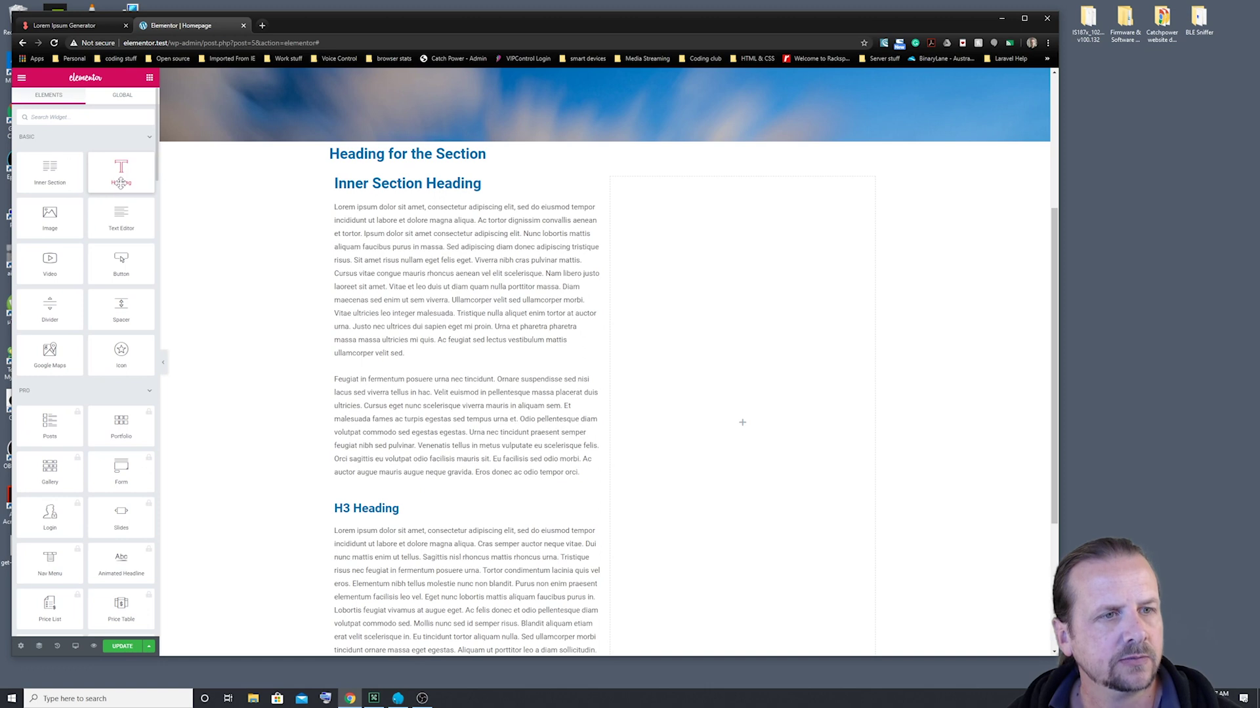
pyautogui.moveTo(116, 170); pyautogui.dragTo(734, 210)
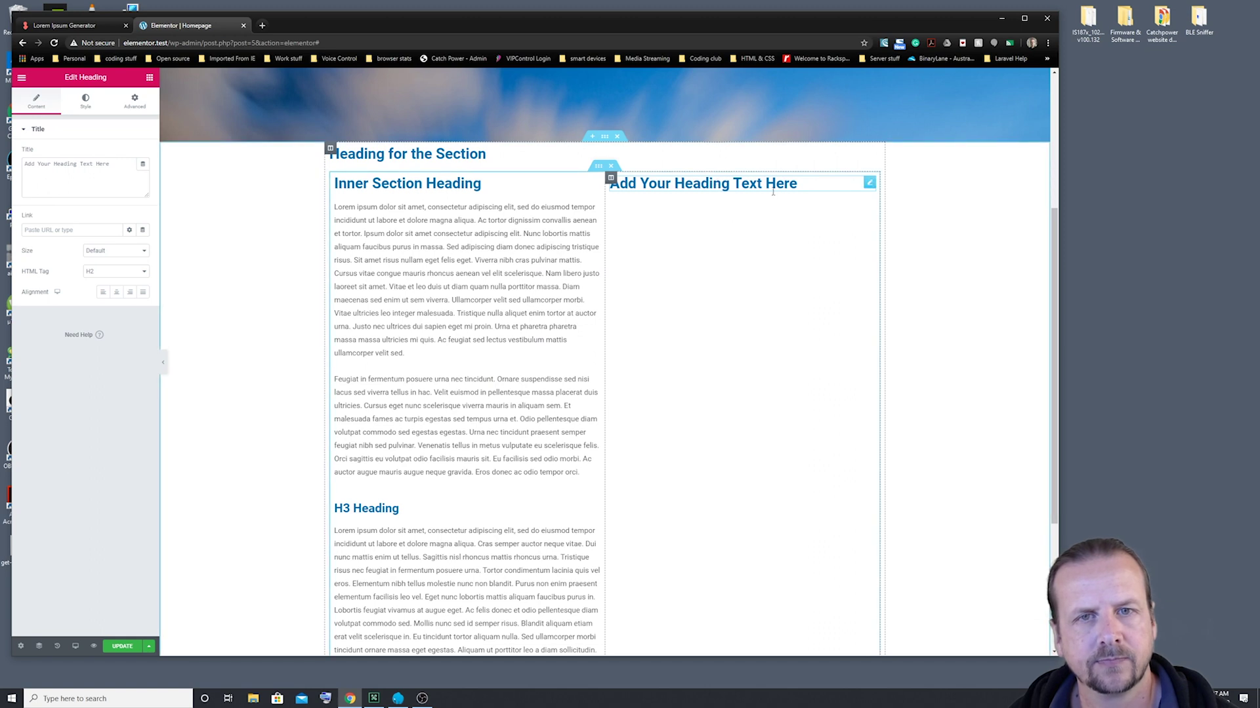
pyautogui.click(144, 272)
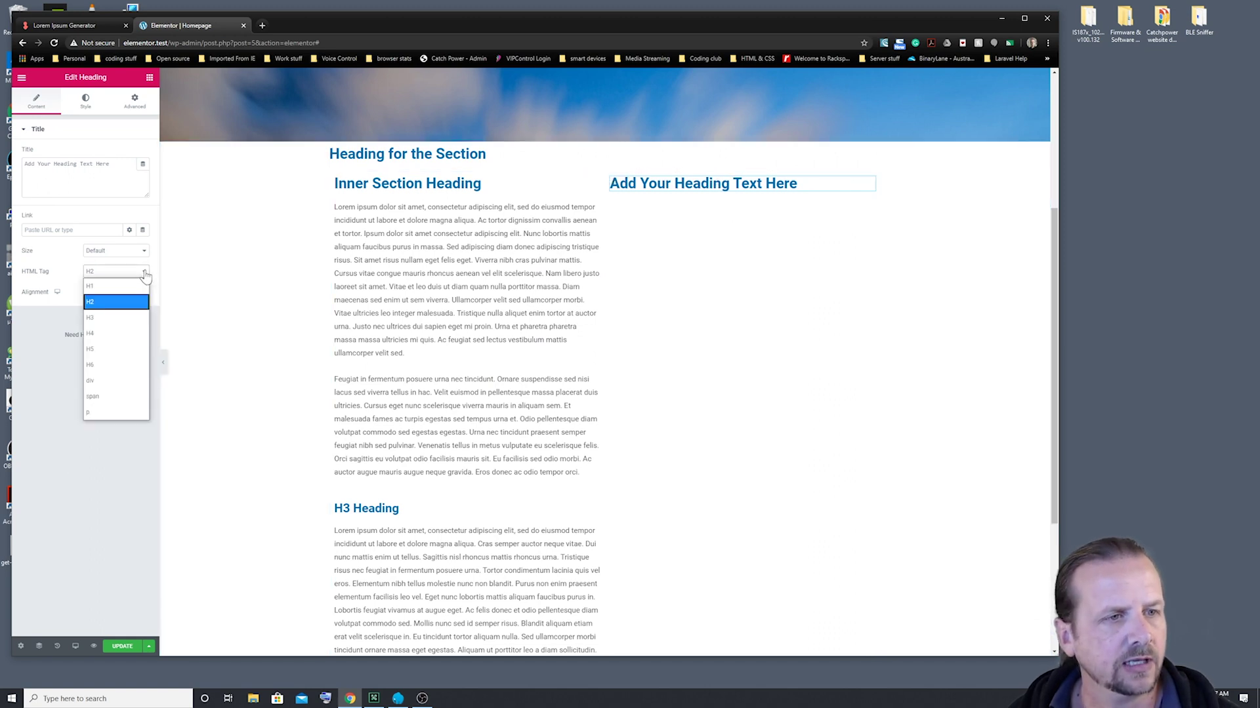
pyautogui.click(99, 334)
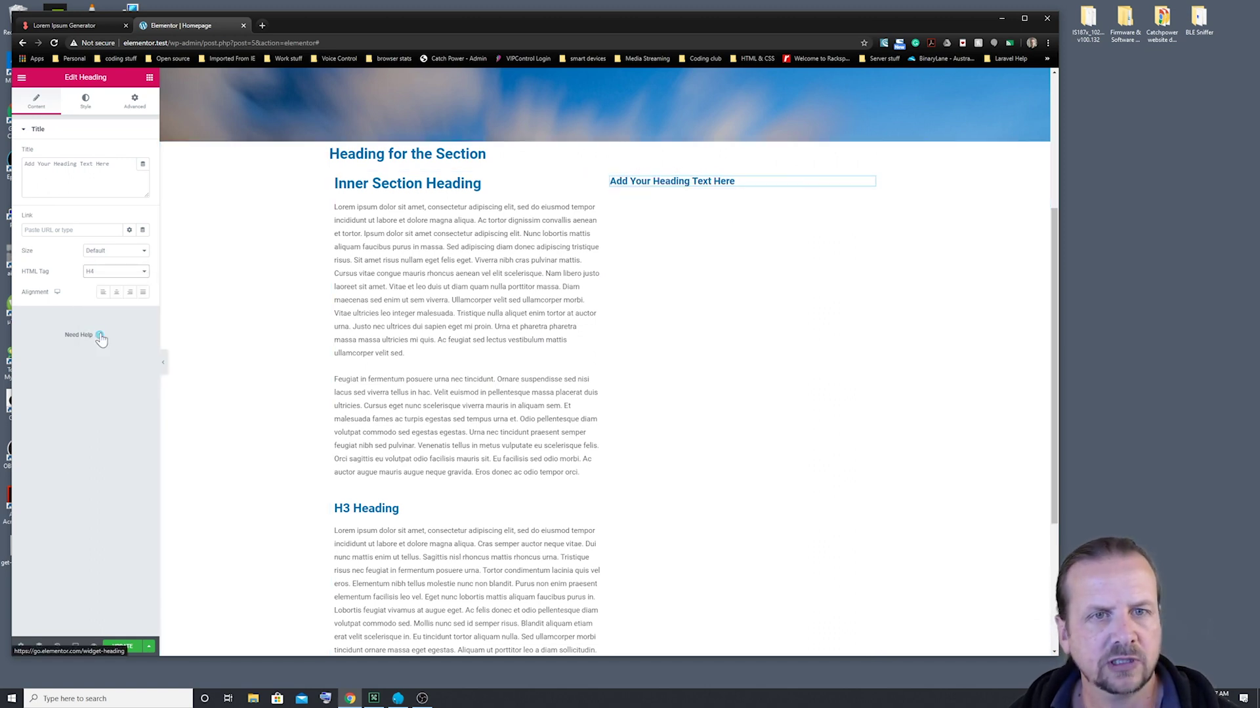
# - Replace the default title of the right column's heading with "H4 Heading"
pyautogui.moveTo(736, 182); pyautogui.dragTo(610, 184)
pyautogui.write('H4 He')
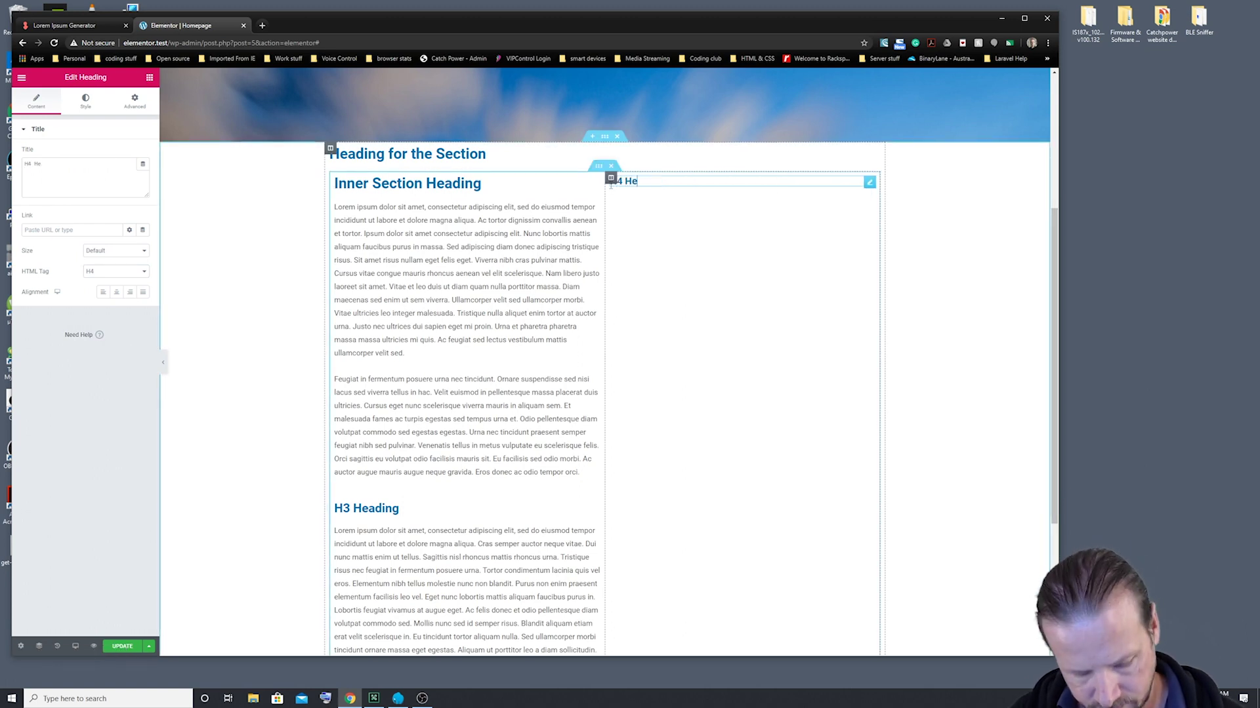
pyautogui.write('ading')
# - Add an Image widget below "H4 Heading" in the right column and open the media chooser for its image
pyautogui.click(150, 78)
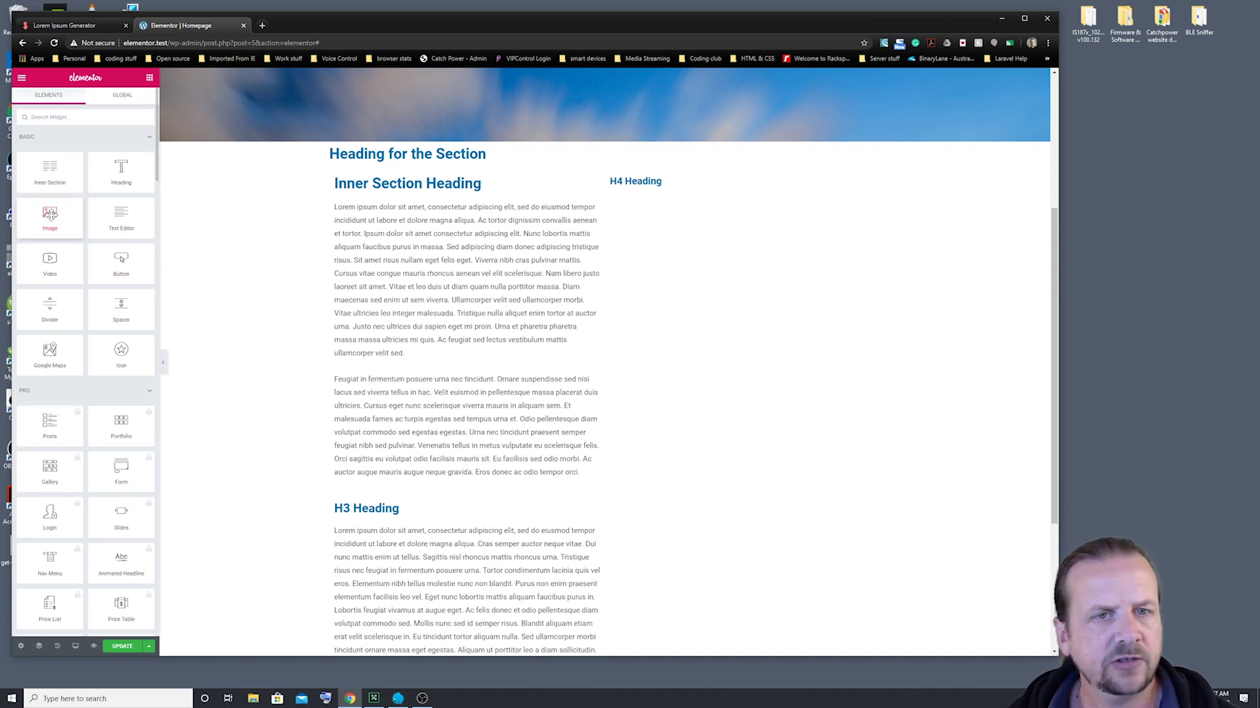
pyautogui.moveTo(50, 215); pyautogui.dragTo(656, 188)
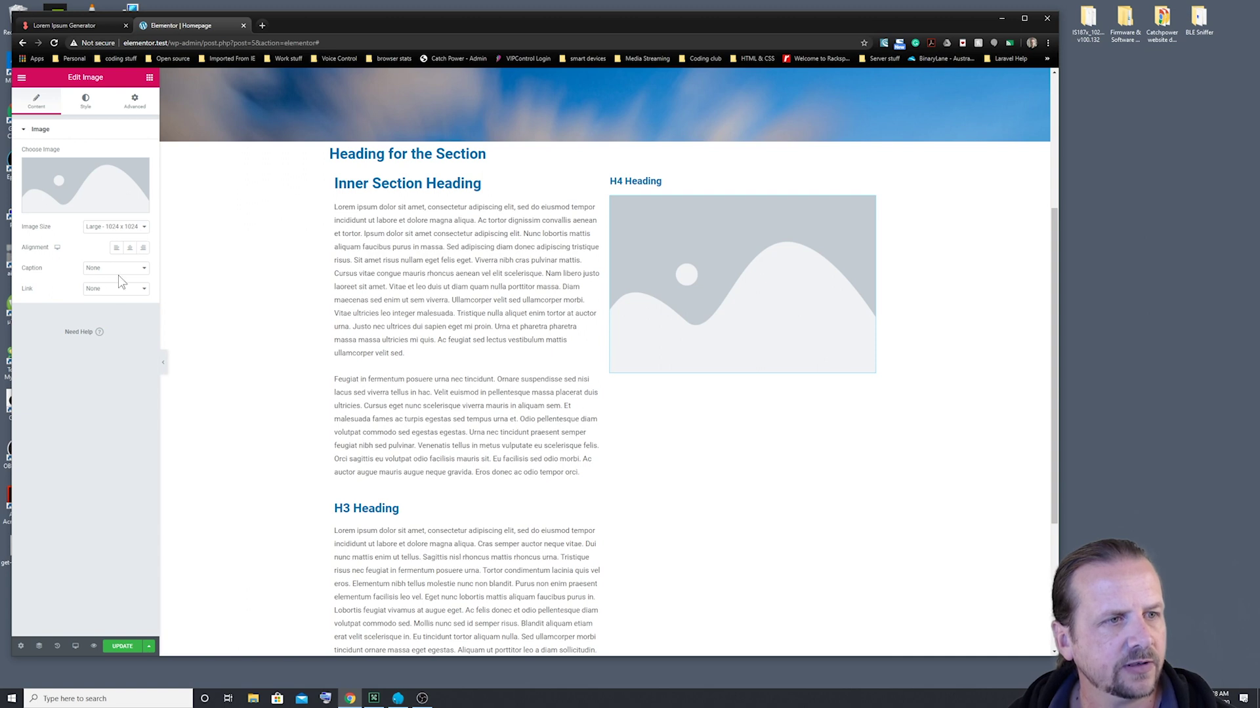
pyautogui.moveTo(64, 173)
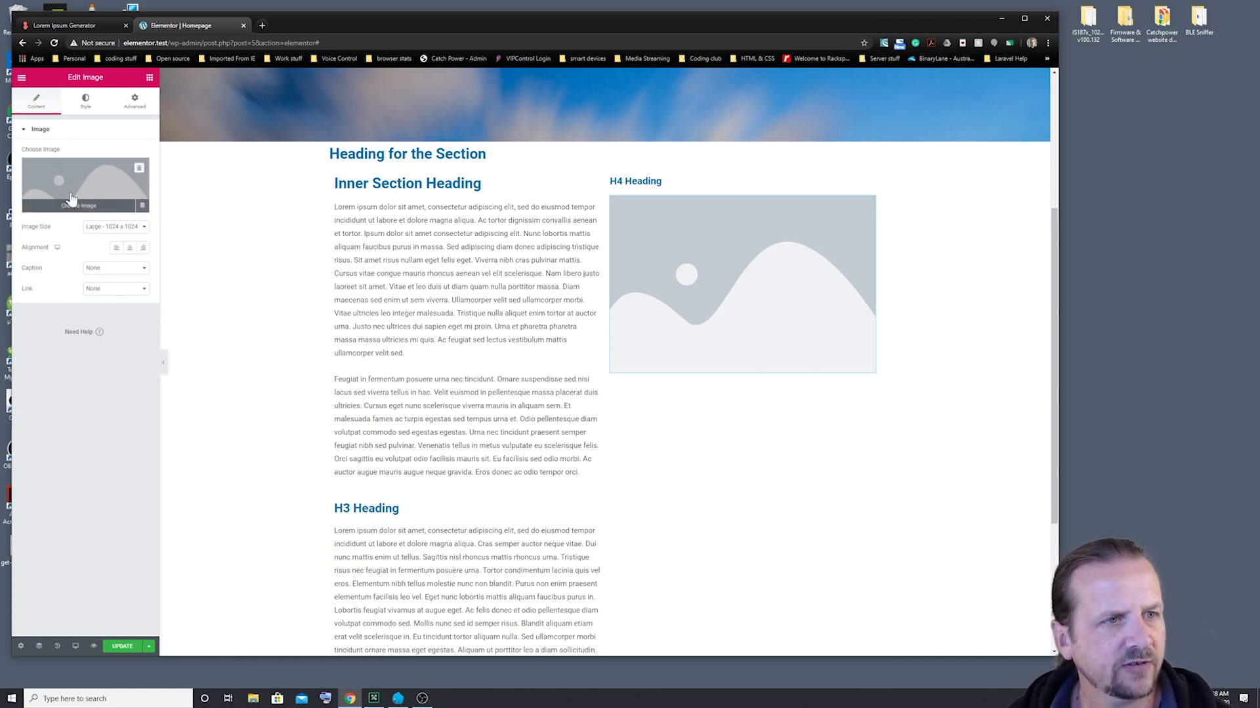
pyautogui.click(72, 199)
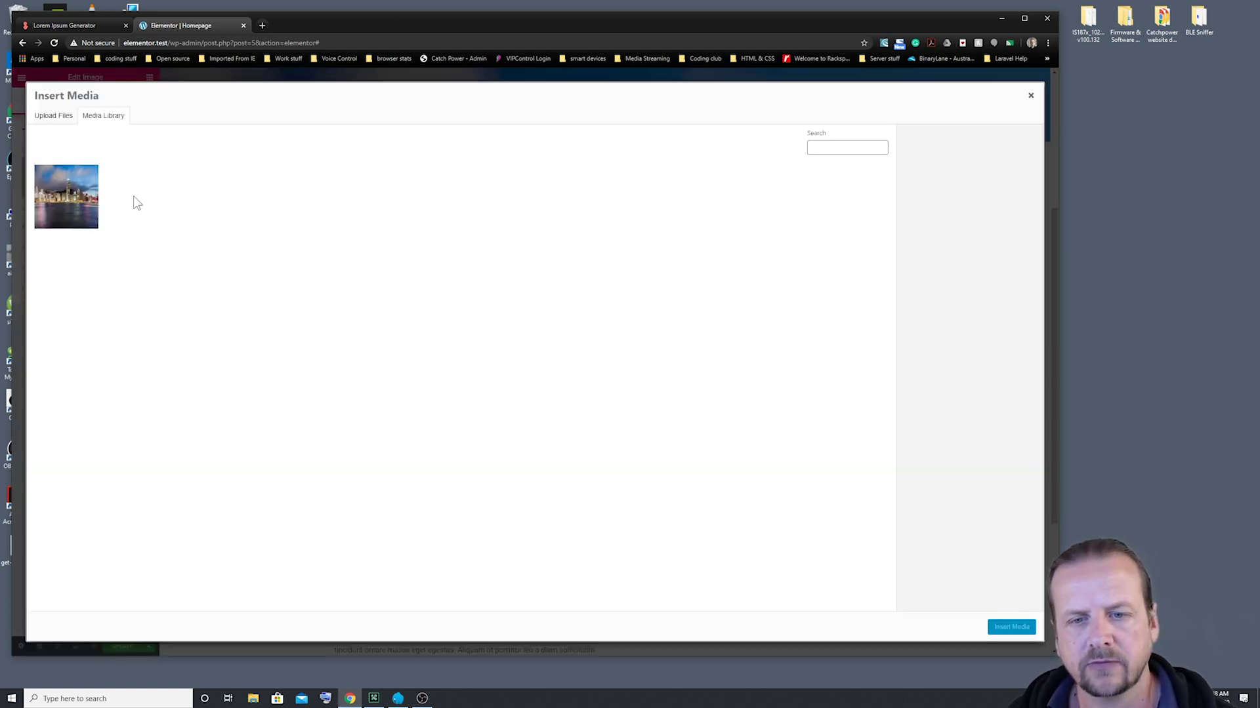
# - Upload all images from the stock images folder except the city skyline, and insert the meeting-room photo into the Image widget
pyautogui.click(51, 122)
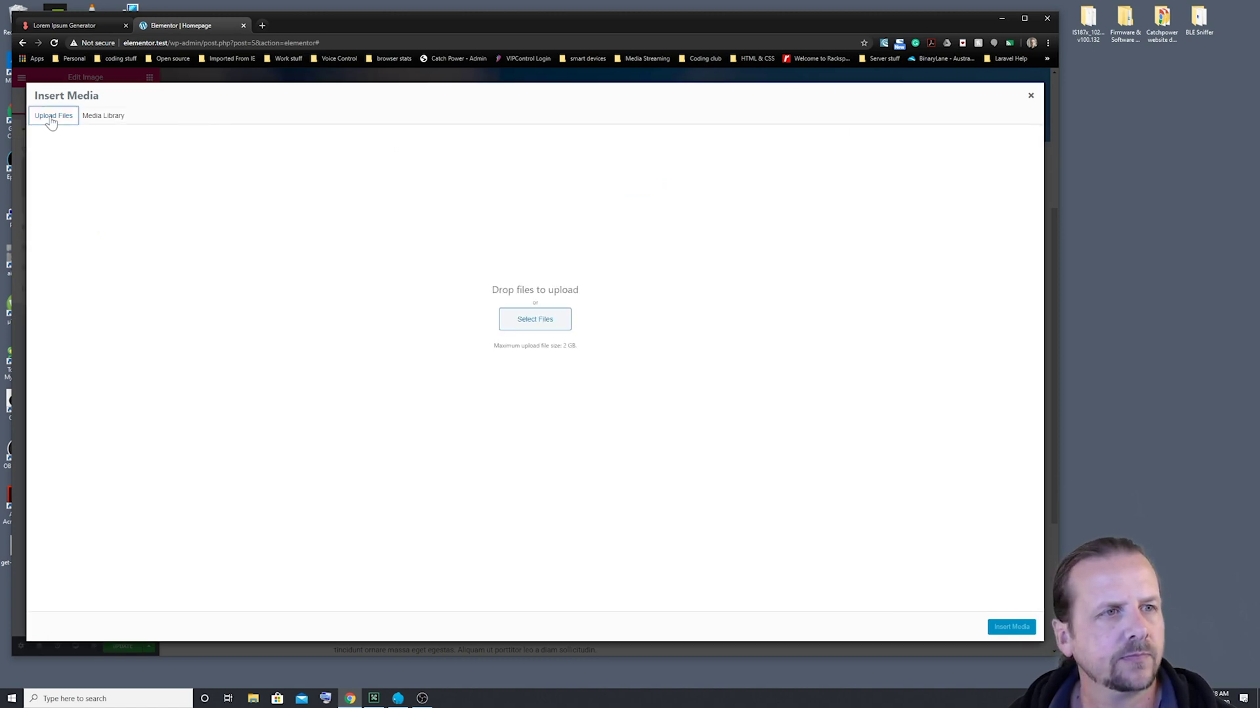
pyautogui.click(539, 321)
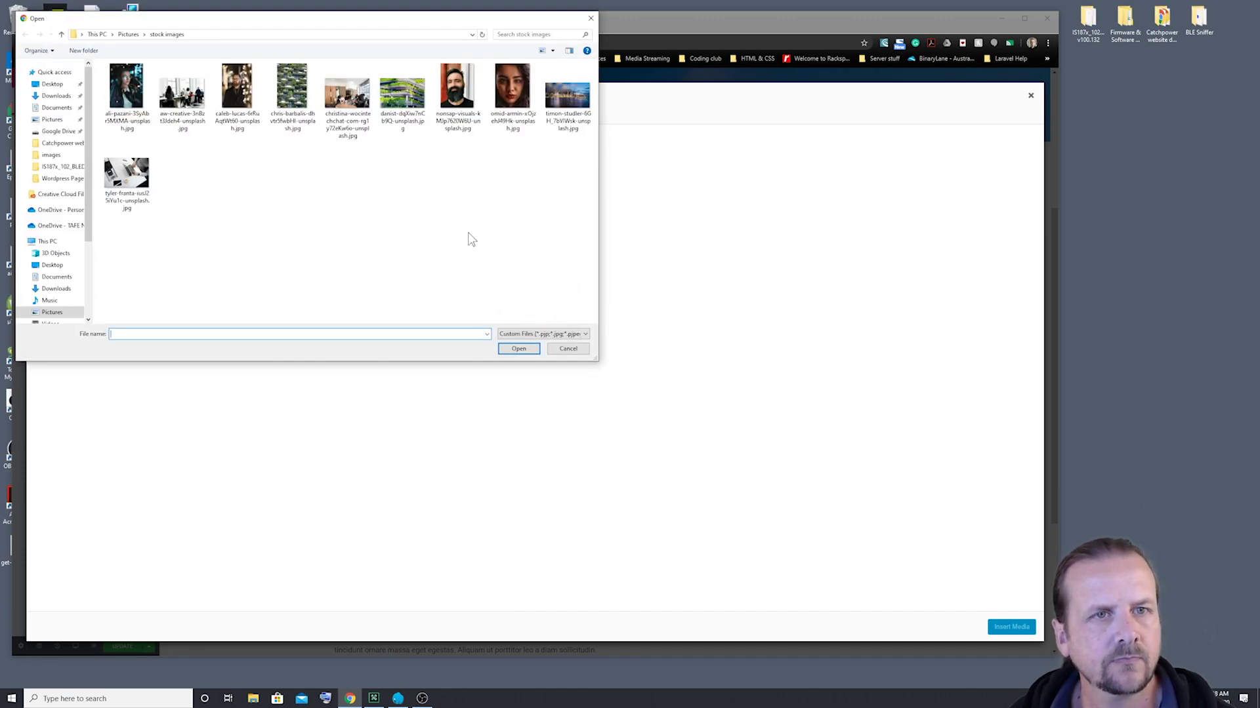
pyautogui.moveTo(501, 227); pyautogui.dragTo(110, 77)
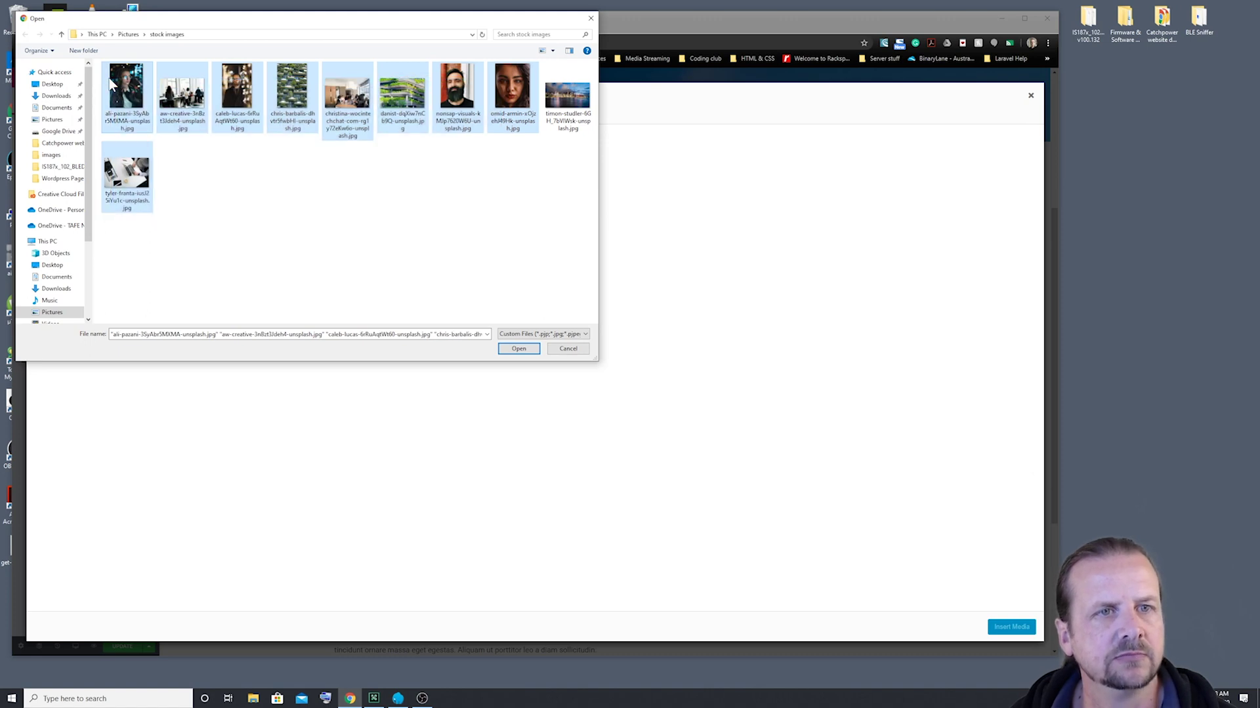
pyautogui.click(518, 349)
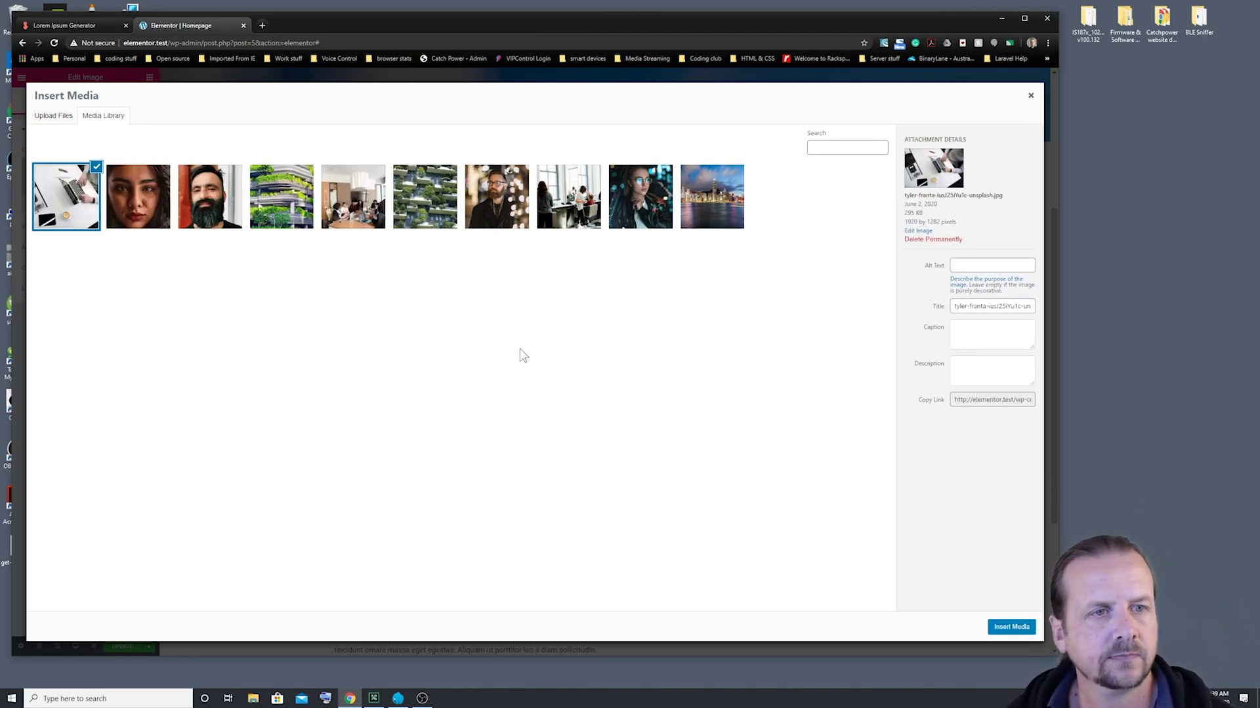
pyautogui.click(366, 208)
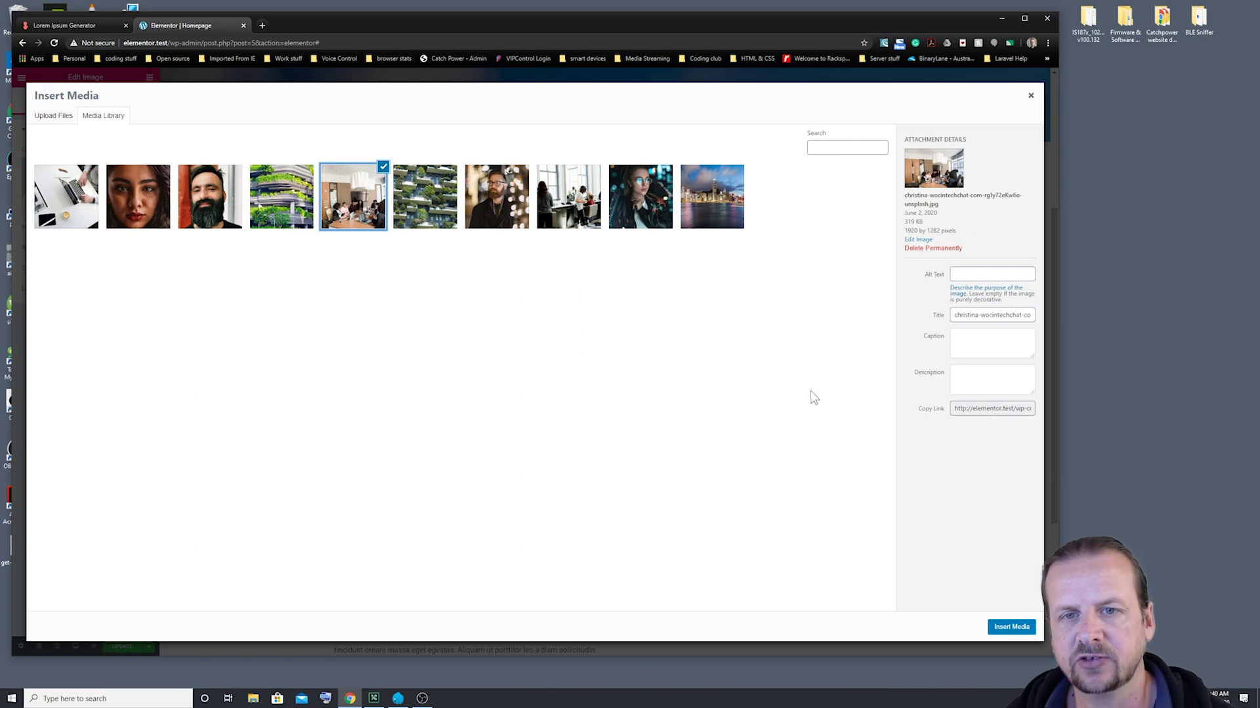
pyautogui.click(997, 627)
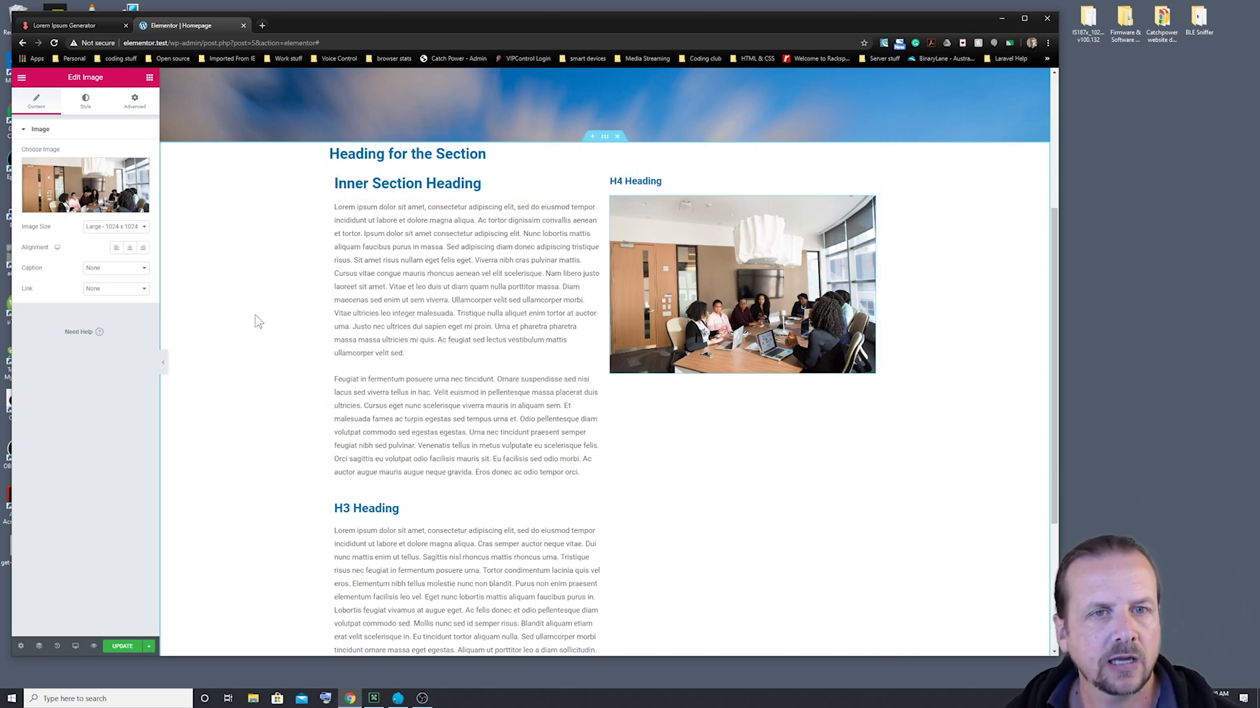
# - Add a Divider widget below the meeting-room photo and a Button widget below the divider
pyautogui.click(150, 78)
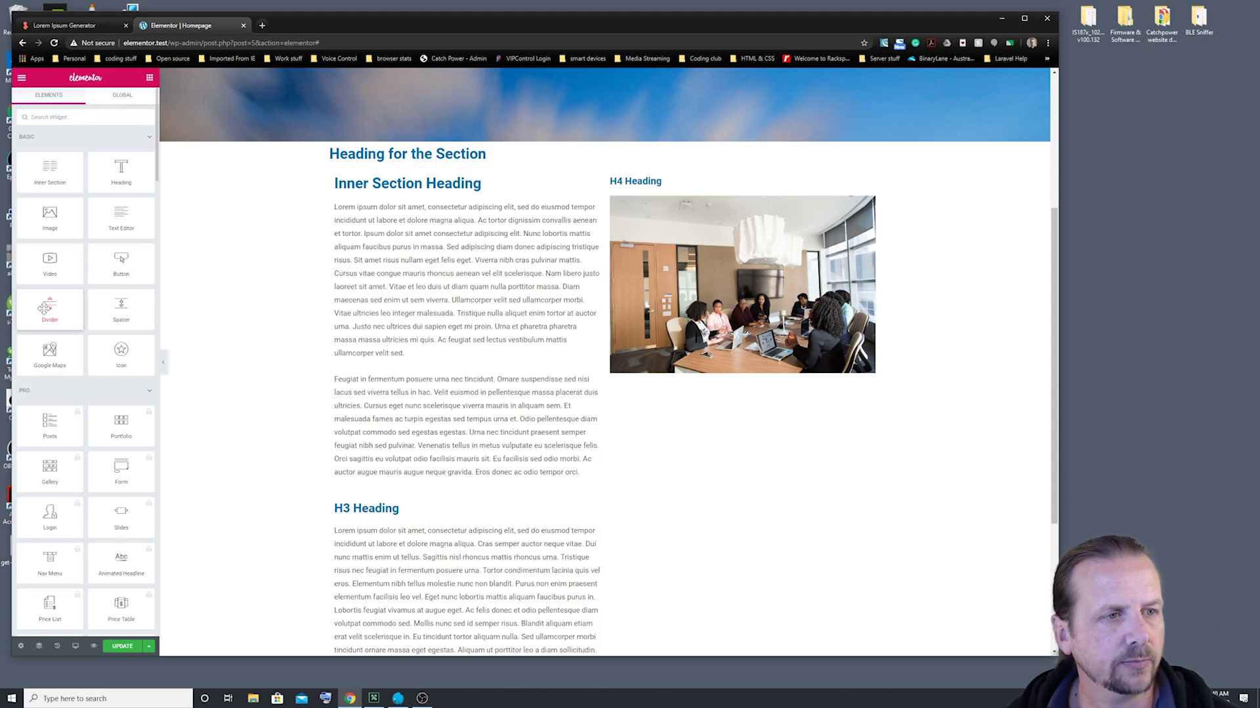
pyautogui.moveTo(46, 309); pyautogui.dragTo(756, 374)
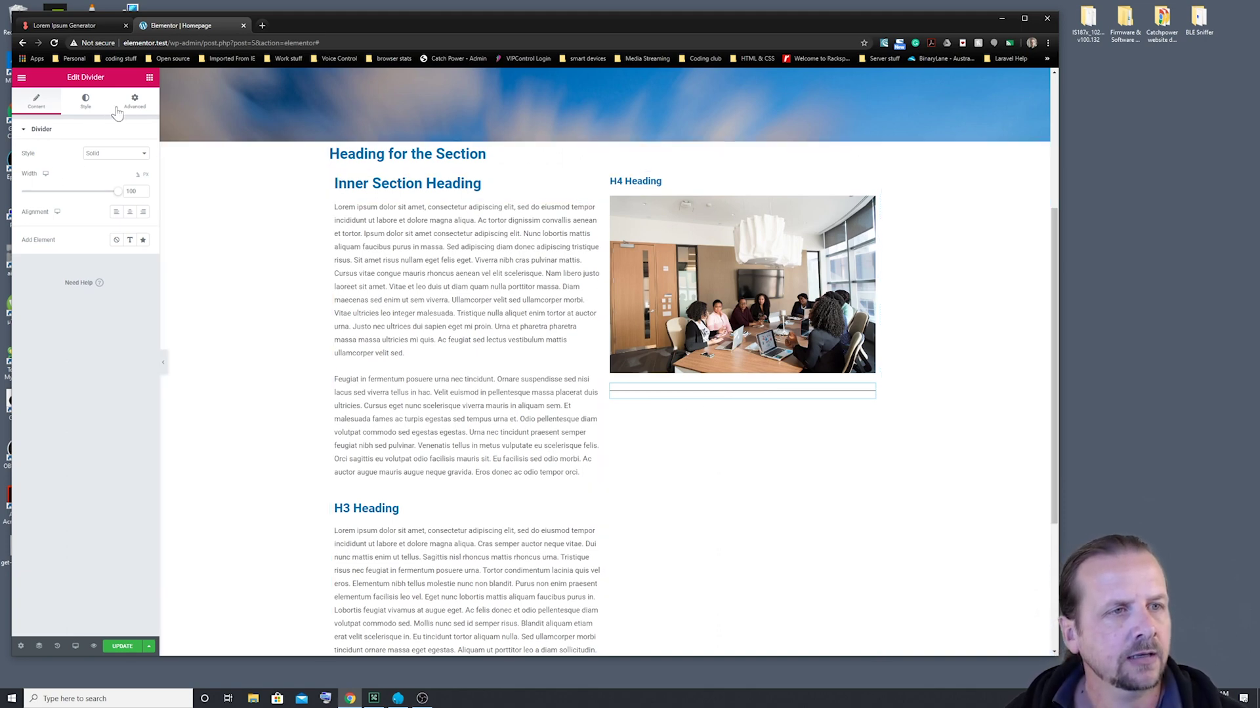
pyautogui.click(148, 80)
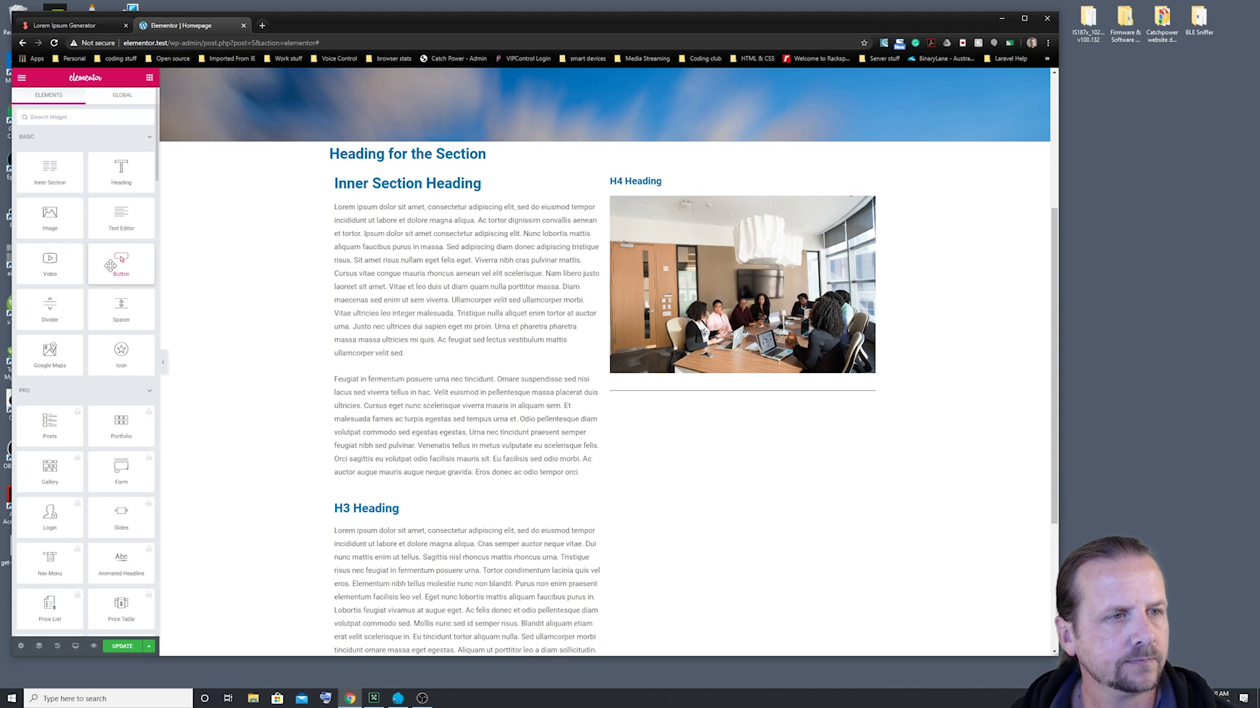
pyautogui.moveTo(110, 265); pyautogui.dragTo(706, 397)
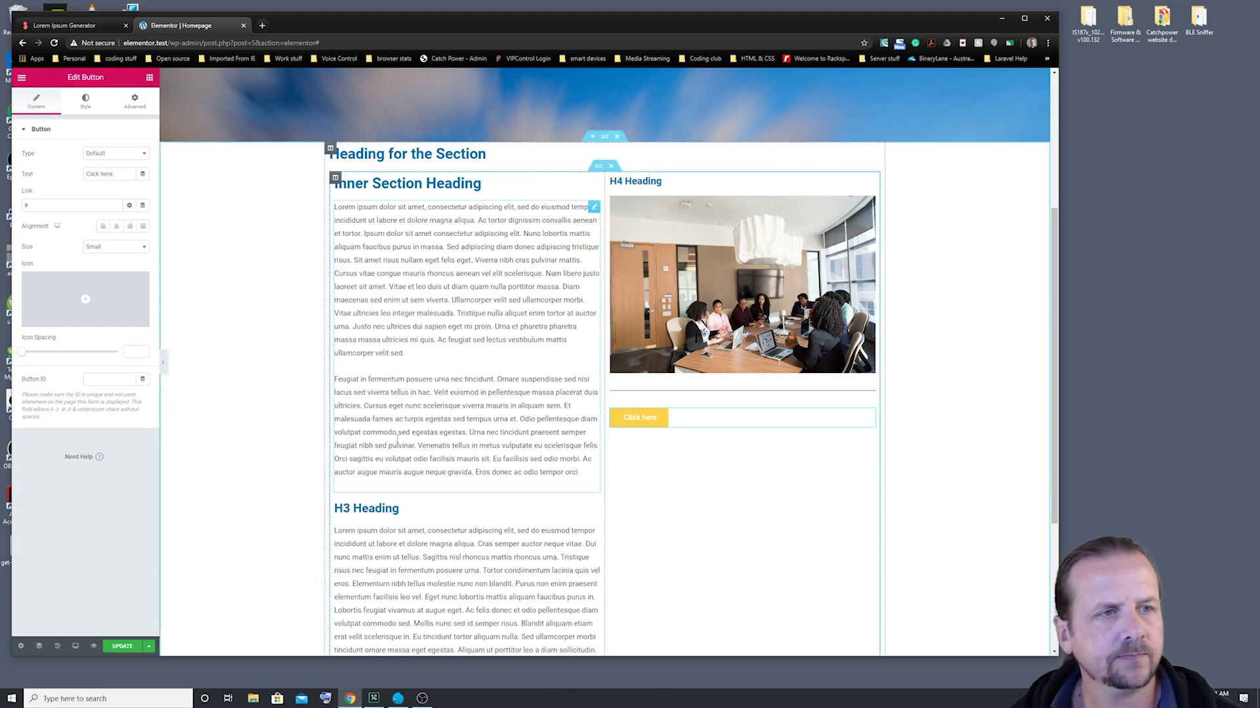
# - Collapse the Pro widget category, add a Text Editor widget below the button, and fill it with the copied placeholder paragraph
pyautogui.click(150, 78)
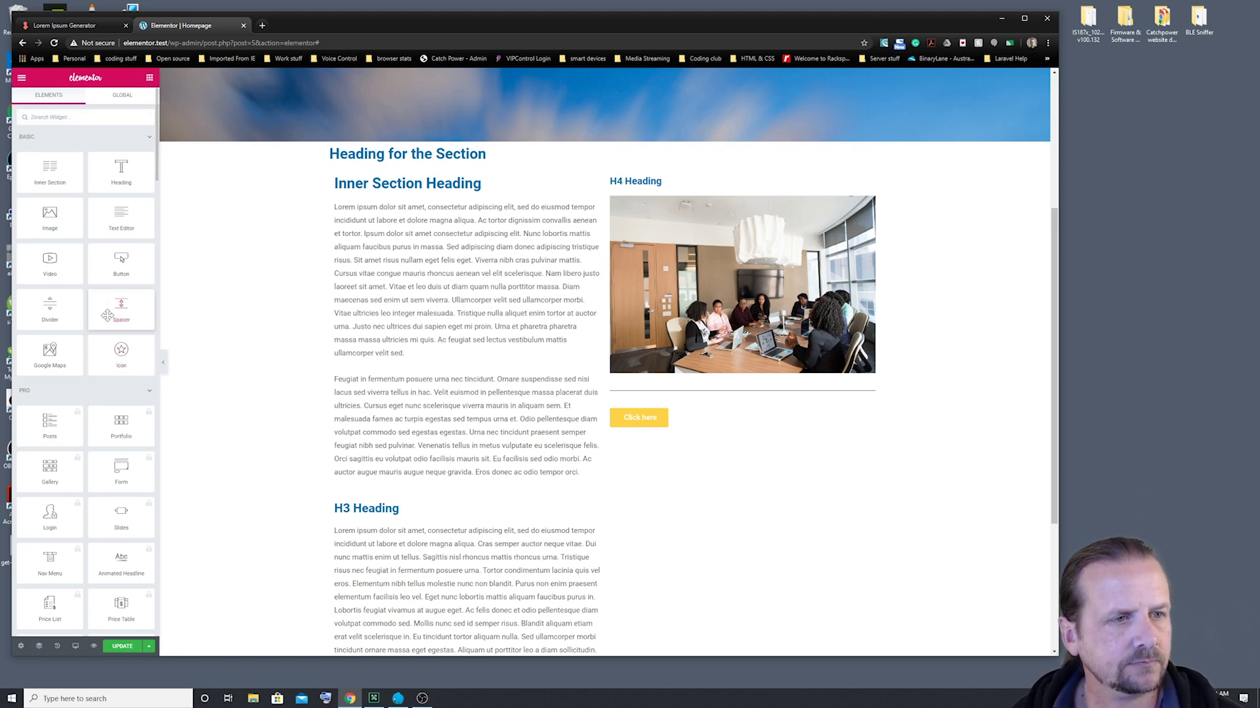
pyautogui.click(105, 390)
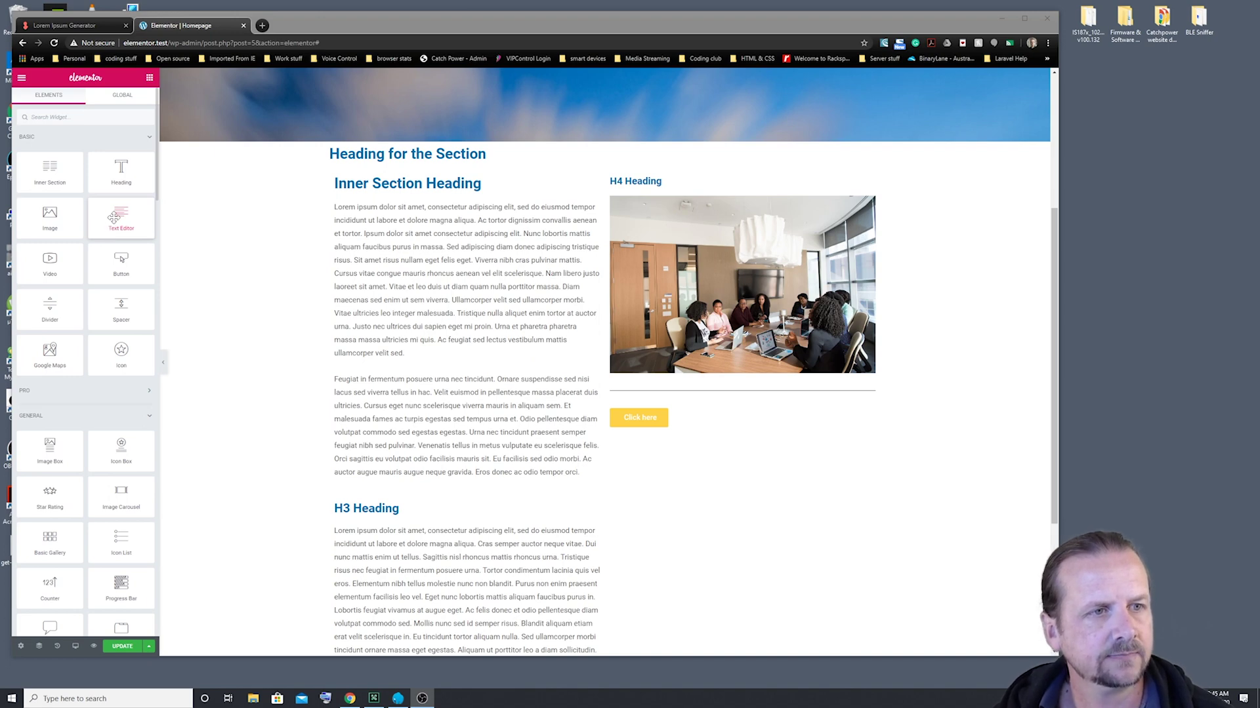
pyautogui.moveTo(114, 218); pyautogui.dragTo(741, 437)
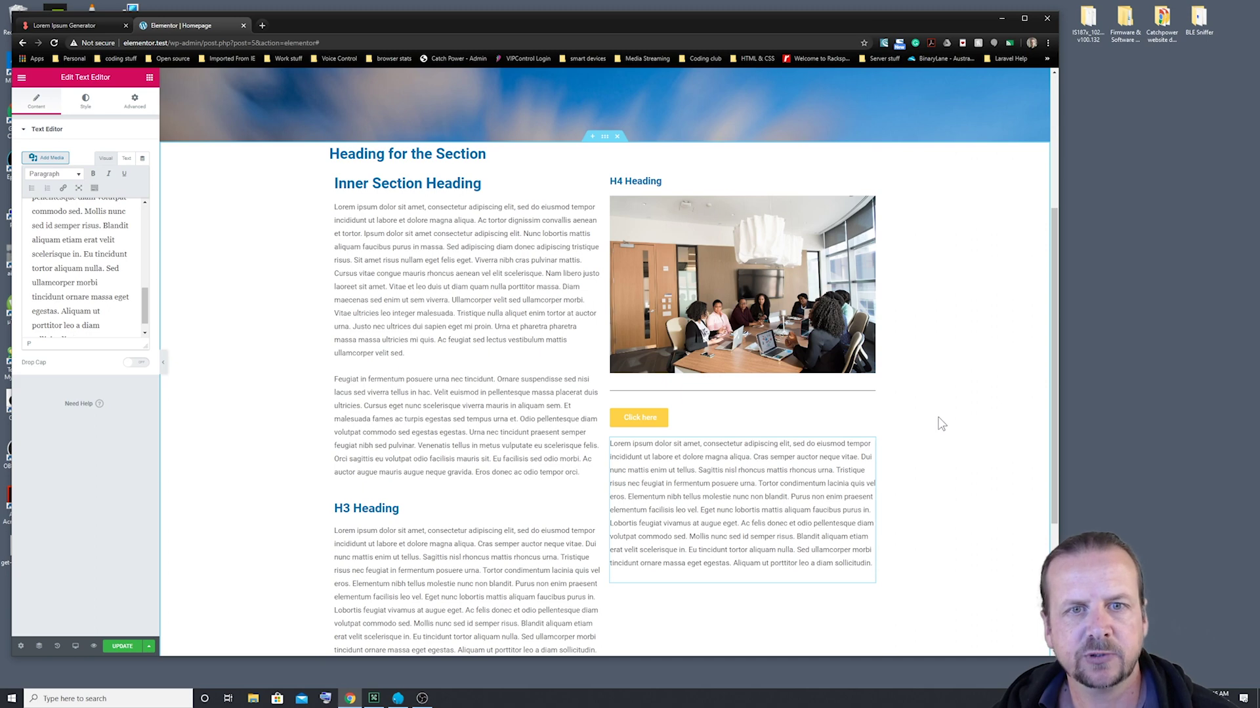
pyautogui.scroll(-3, 941, 423)
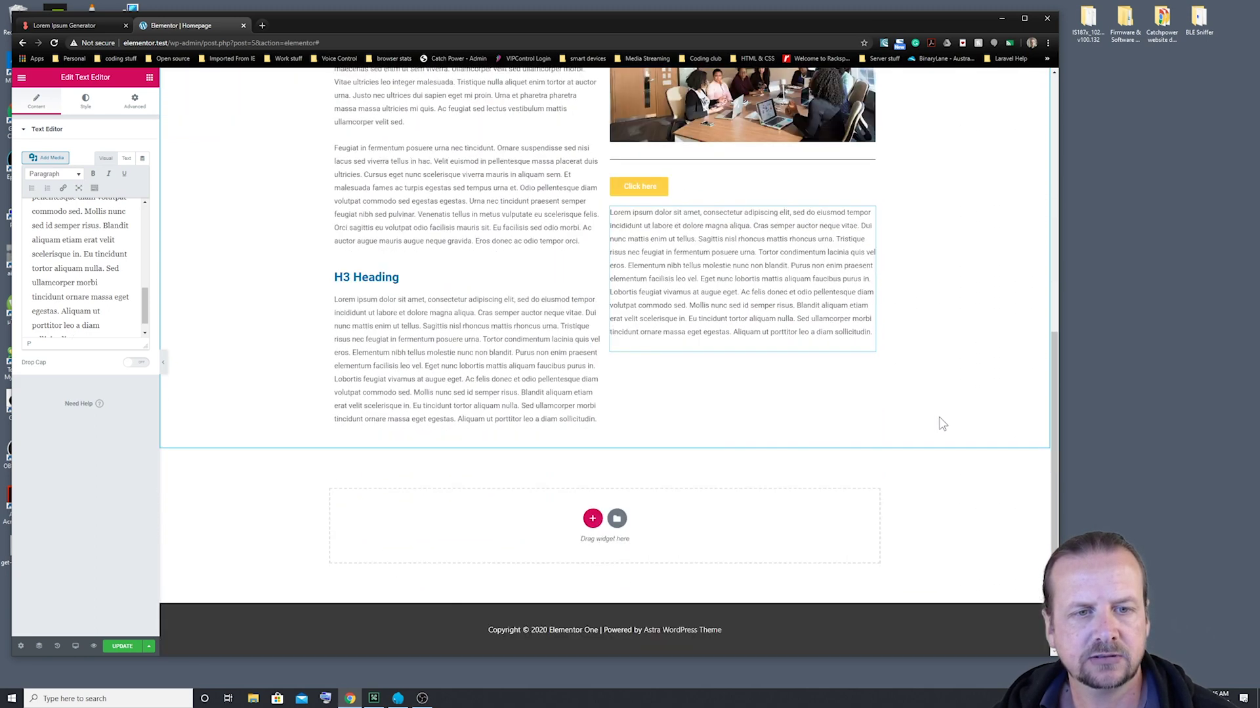
pyautogui.scroll(6, 941, 423)
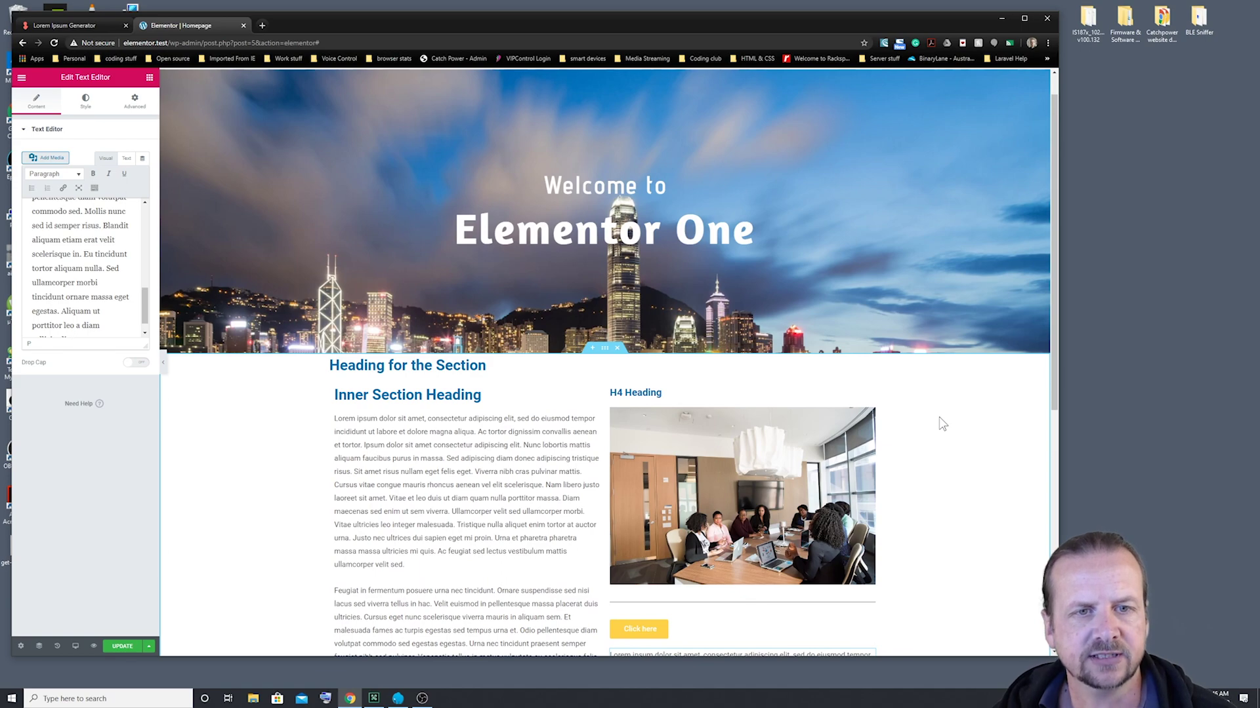
pyautogui.scroll(-1, 941, 423)
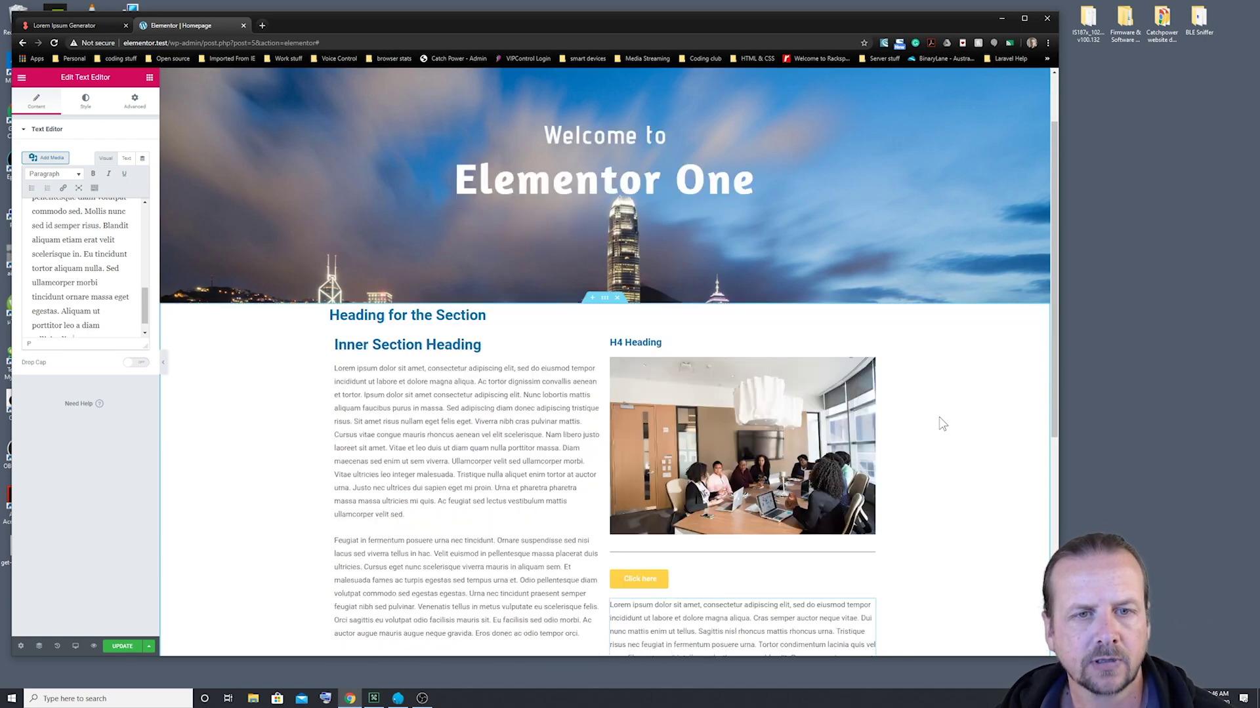